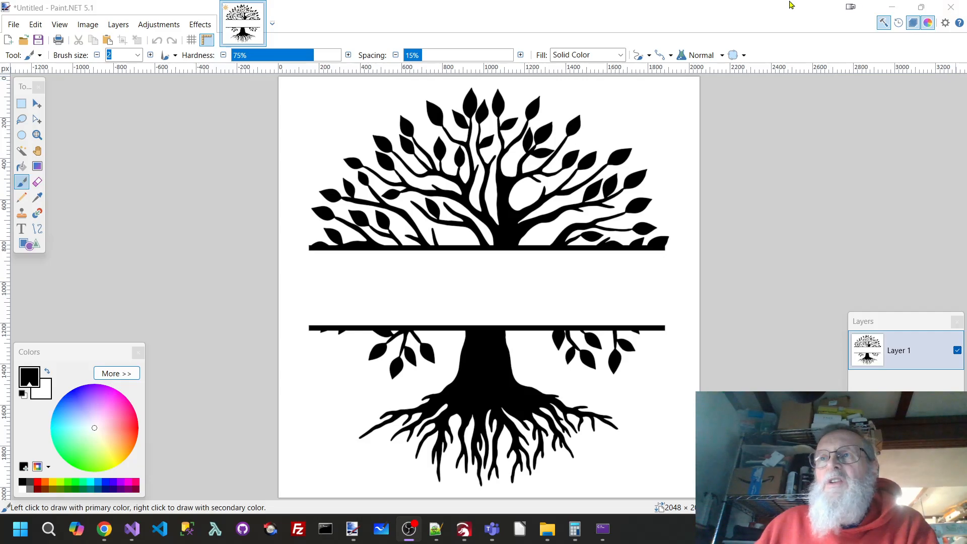
Switch to LightBurn and trace the tree-of-life image with the default trace settings
{"action": "left_click", "coordinate": [464, 528]}
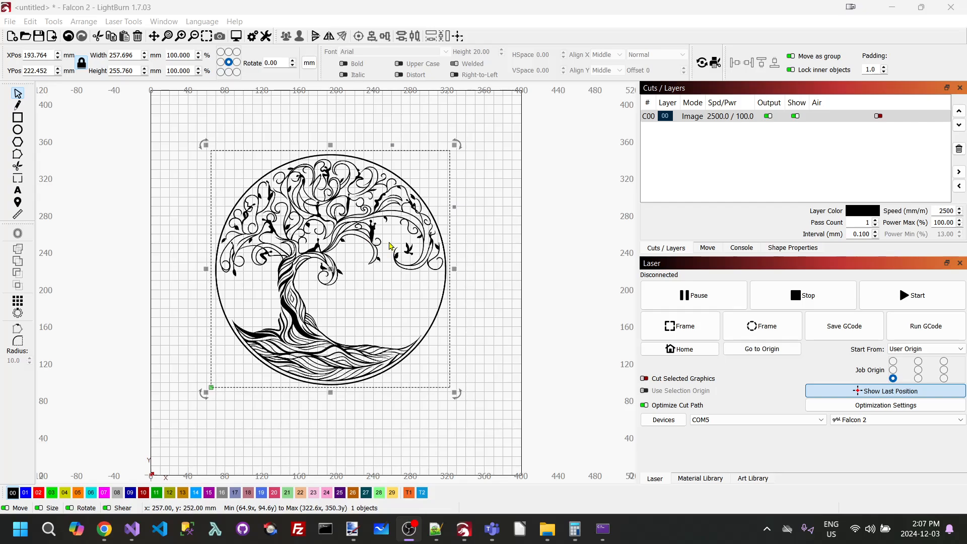
{"action": "right_click", "coordinate": [337, 210]}
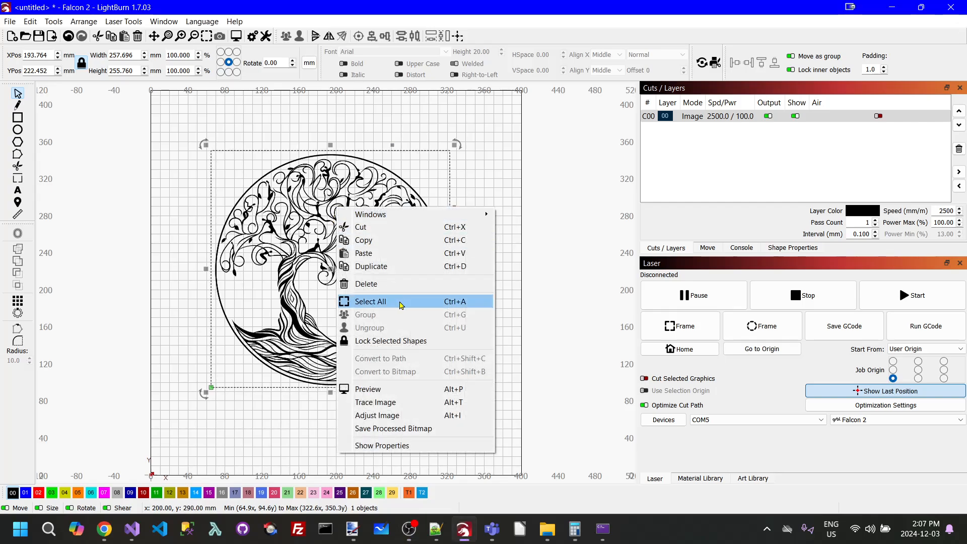
{"action": "left_click", "coordinate": [374, 401]}
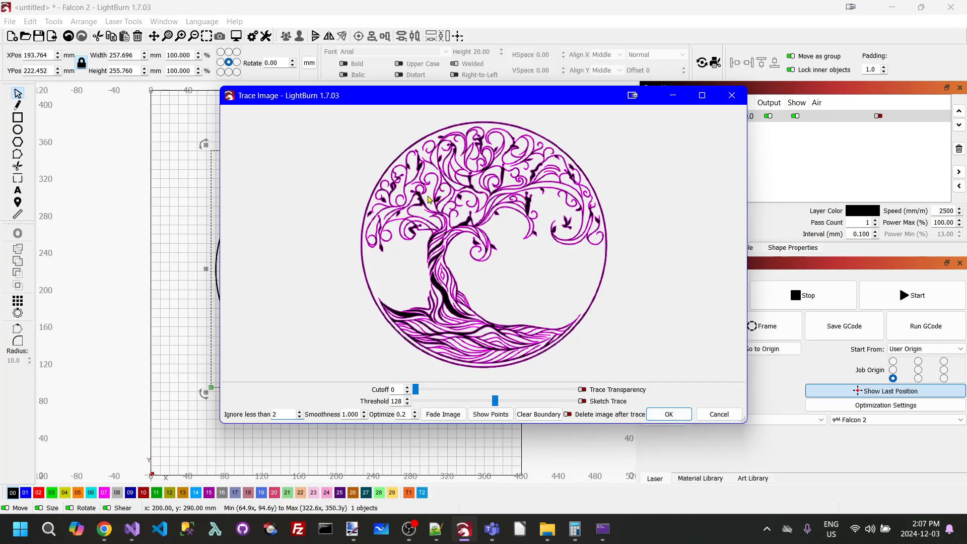
{"action": "left_click", "coordinate": [668, 414]}
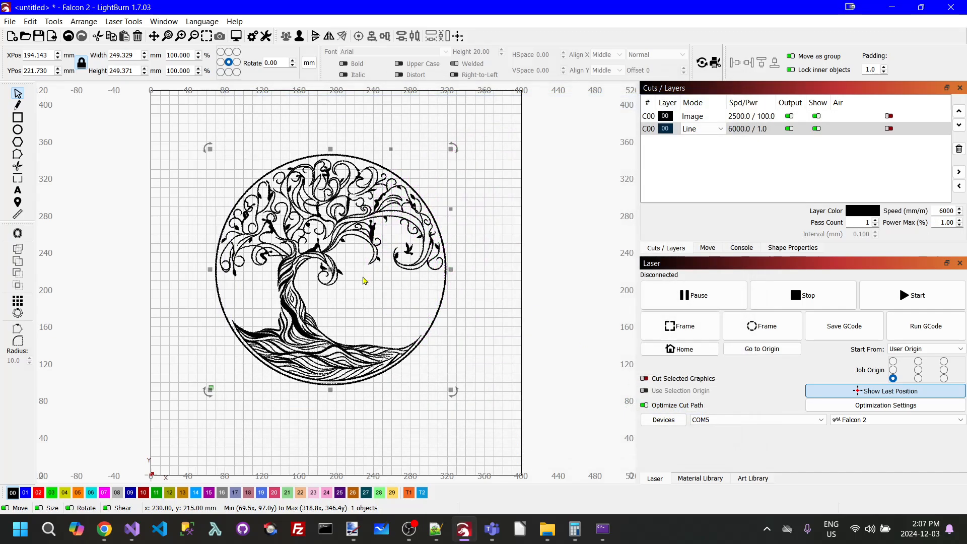
Move the traced outline off the original tree image and delete the image
{"action": "left_click_drag", "start_coordinate": [331, 269], "coordinate": [472, 381]}
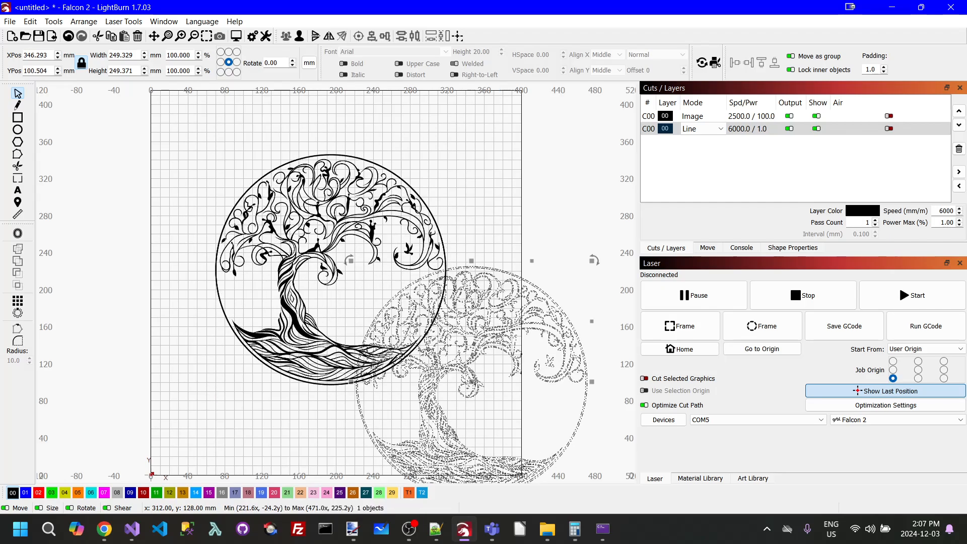
{"action": "left_click", "coordinate": [305, 200]}
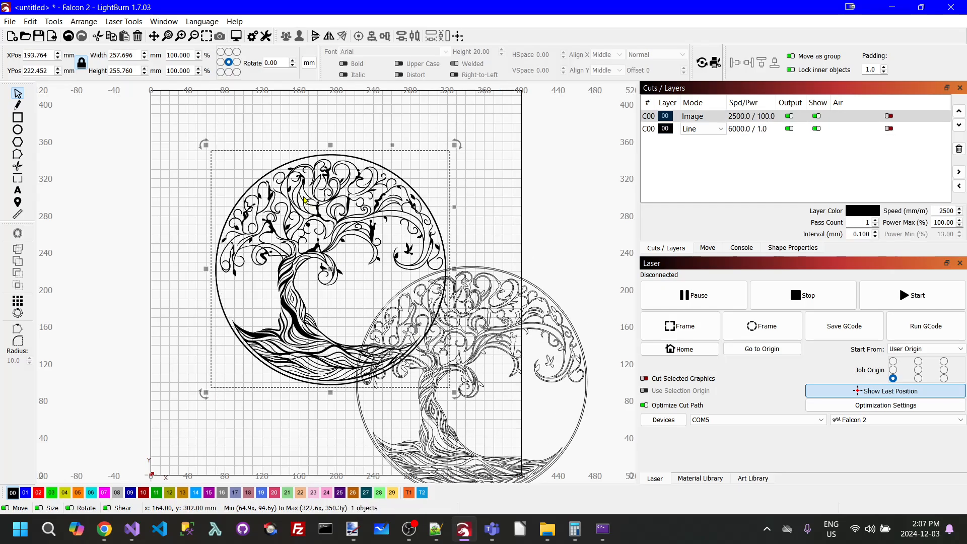
{"action": "key", "text": "Delete"}
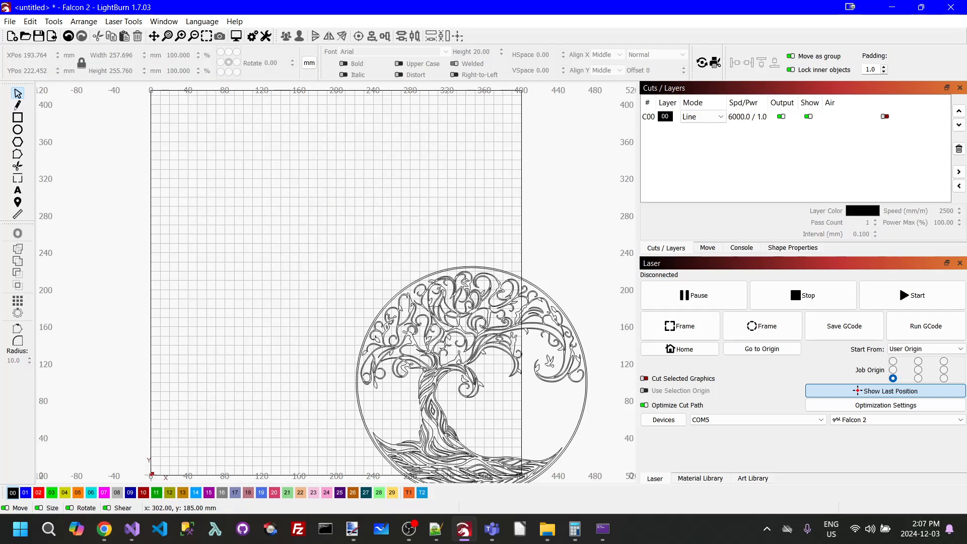
Move the traced tree outline back inside the work area, to about X 230, Y 211 mm
{"action": "left_click", "coordinate": [456, 339]}
{"action": "mouse_move", "coordinate": [456, 338]}
{"action": "left_mouse_down"}
{"action": "mouse_move", "coordinate": [384, 244]}
{"action": "mouse_move", "coordinate": [286, 226]}
{"action": "left_mouse_up"}
{"action": "scroll", "coordinate": [448, 259], "scroll_direction": "up", "scroll_amount": 4}
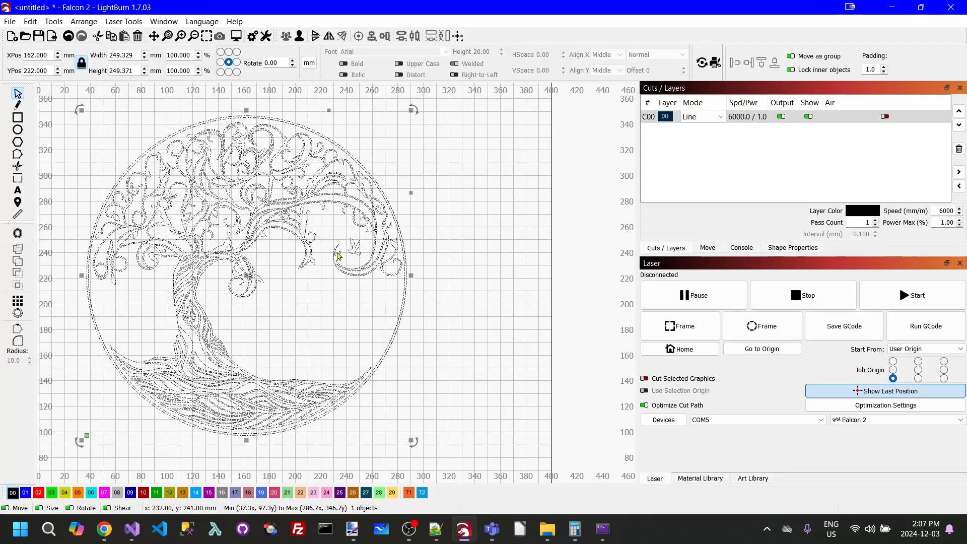
{"action": "left_click_drag", "start_coordinate": [198, 265], "coordinate": [318, 284]}
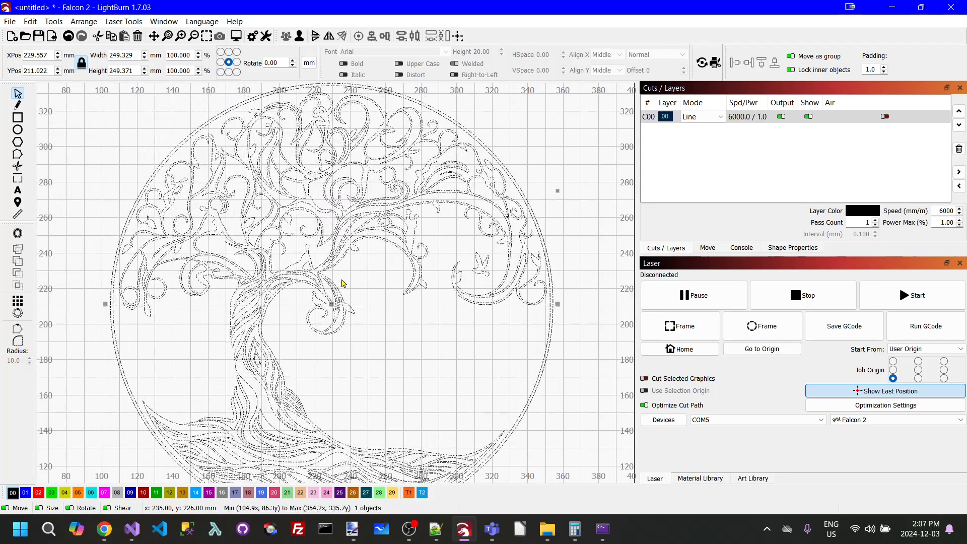
{"action": "scroll", "coordinate": [340, 276], "scroll_direction": "down", "scroll_amount": 2}
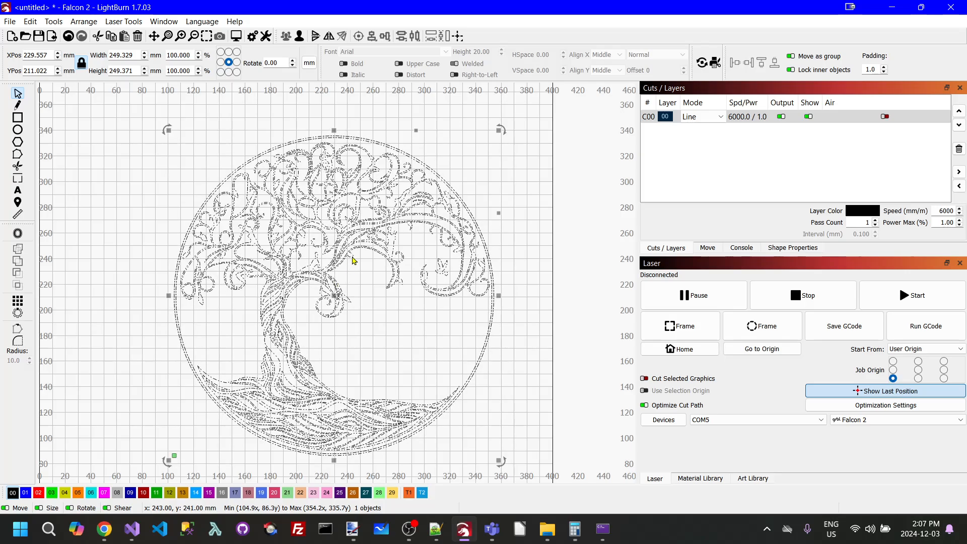
Ungroup the traced tree and delete the outer circles surrounding it
{"action": "right_click", "coordinate": [439, 247]}
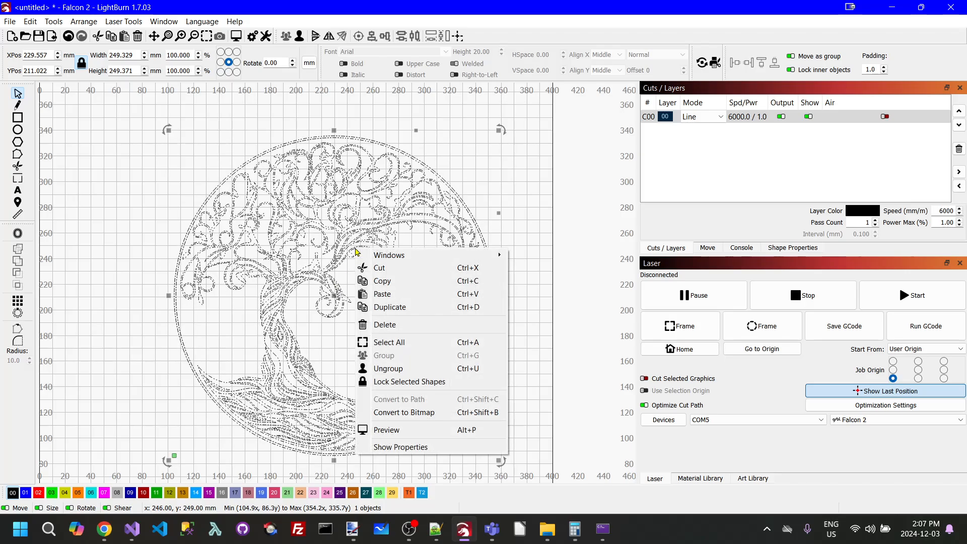
{"action": "left_click", "coordinate": [394, 367]}
{"action": "left_click", "coordinate": [532, 283]}
{"action": "scroll", "coordinate": [513, 297], "scroll_direction": "up", "scroll_amount": 5}
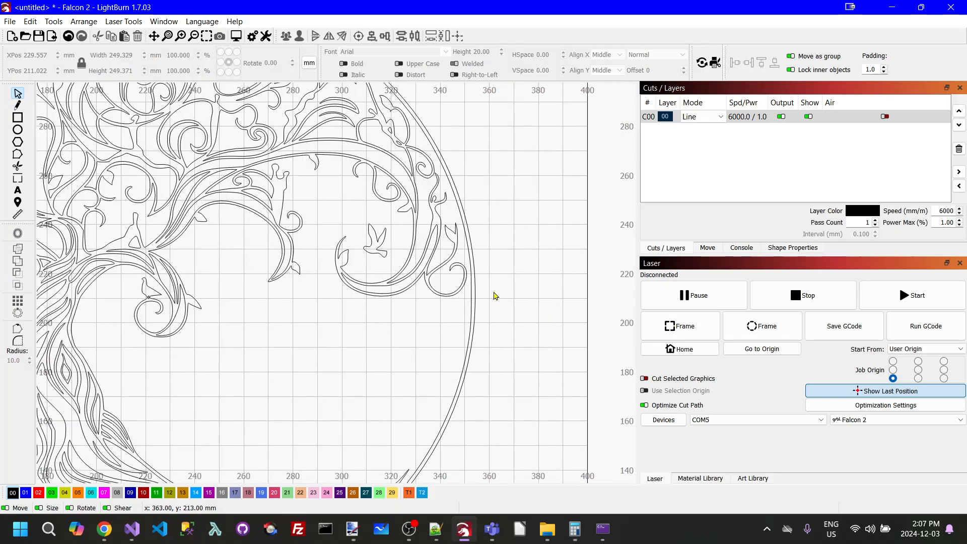
{"action": "left_click", "coordinate": [475, 291]}
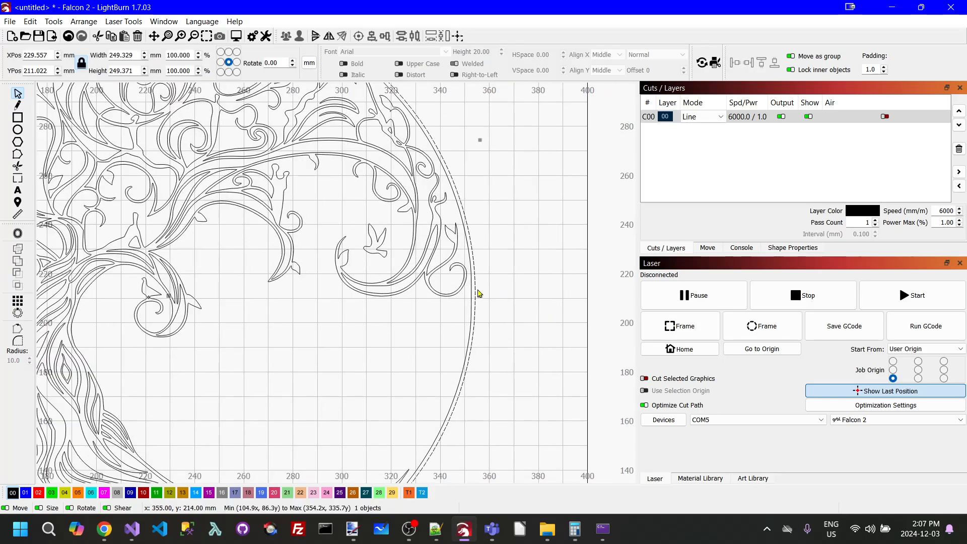
{"action": "key", "text": "Delete"}
{"action": "scroll", "coordinate": [502, 273], "scroll_direction": "down", "scroll_amount": 3}
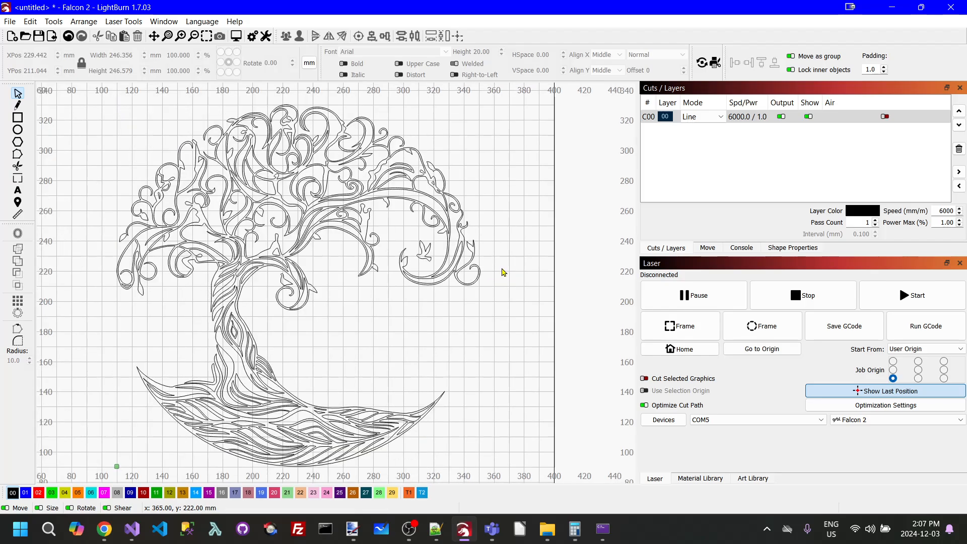
{"action": "scroll", "coordinate": [502, 272], "scroll_direction": "down", "scroll_amount": 1}
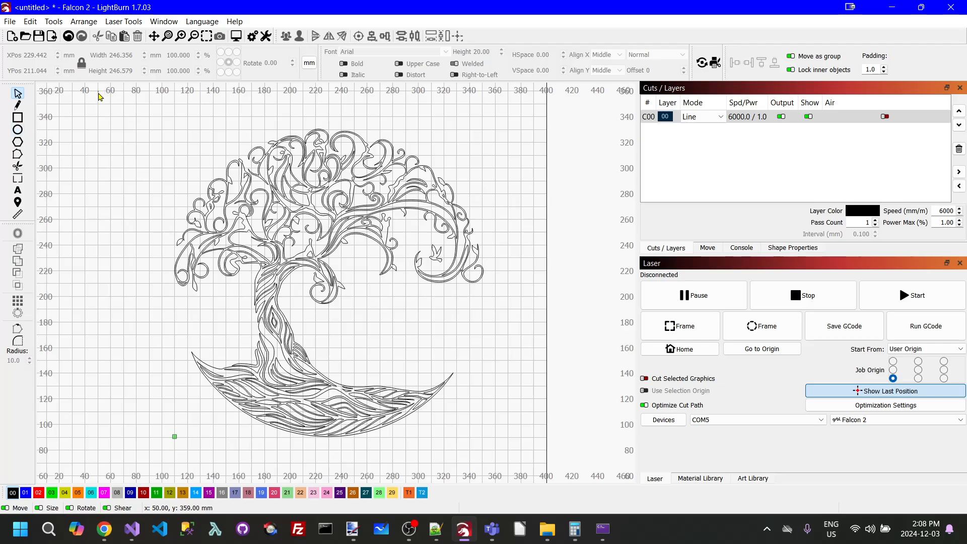
Group all the tree shapes, assign the group to the blue Fill layer 01, and enable that layer's output
{"action": "left_click_drag", "start_coordinate": [99, 97], "coordinate": [519, 433]}
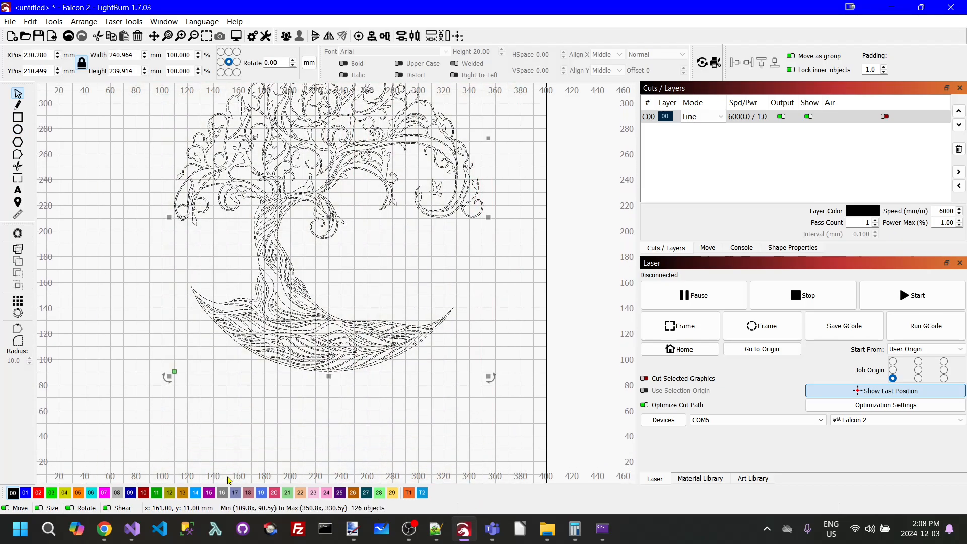
{"action": "right_click", "coordinate": [252, 341]}
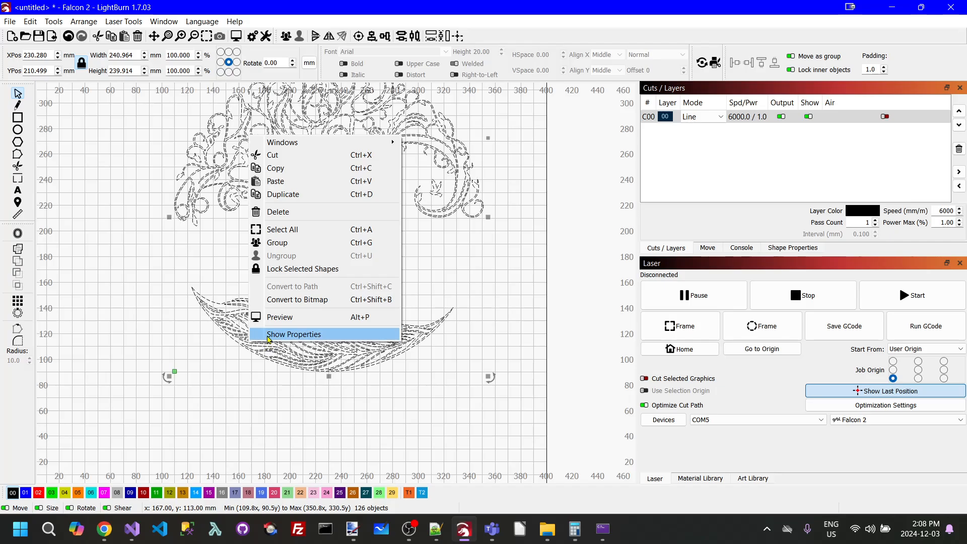
{"action": "left_click", "coordinate": [276, 242]}
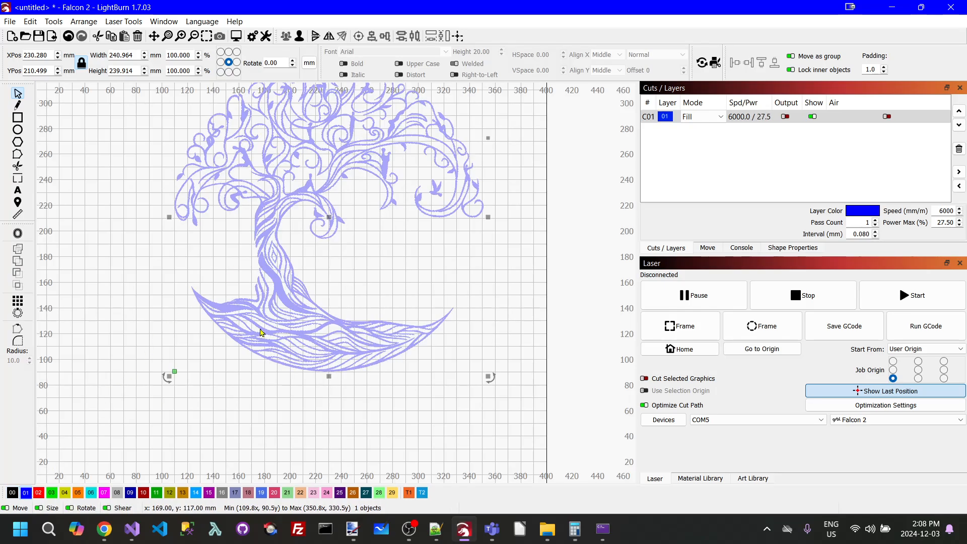
{"action": "left_click", "coordinate": [785, 116]}
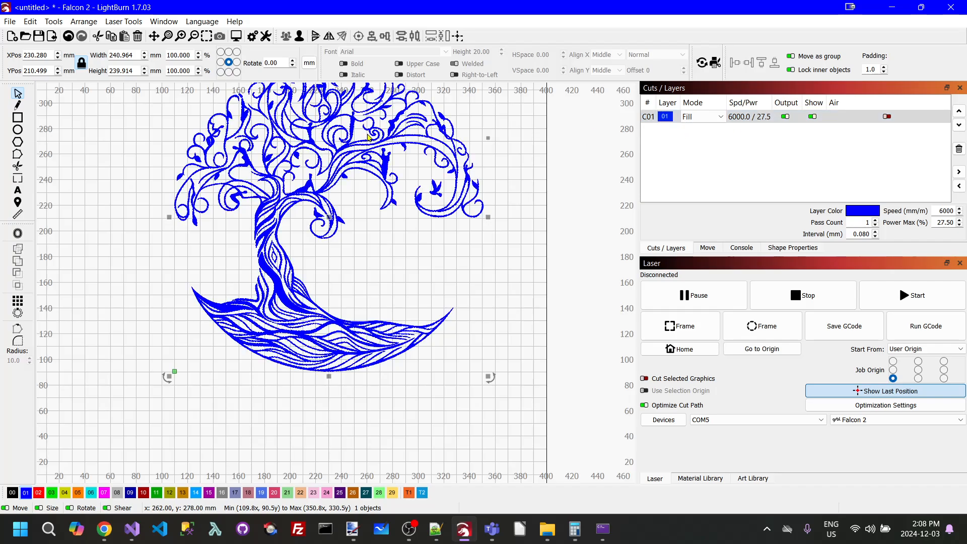
Move the tree group to about X 188, Y 205 mm and fit it in the view
{"action": "scroll", "coordinate": [291, 188], "scroll_direction": "down", "scroll_amount": 3}
{"action": "left_click_drag", "start_coordinate": [313, 194], "coordinate": [280, 198]}
{"action": "left_click", "coordinate": [405, 236]}
{"action": "scroll", "coordinate": [193, 172], "scroll_direction": "down", "scroll_amount": 2}
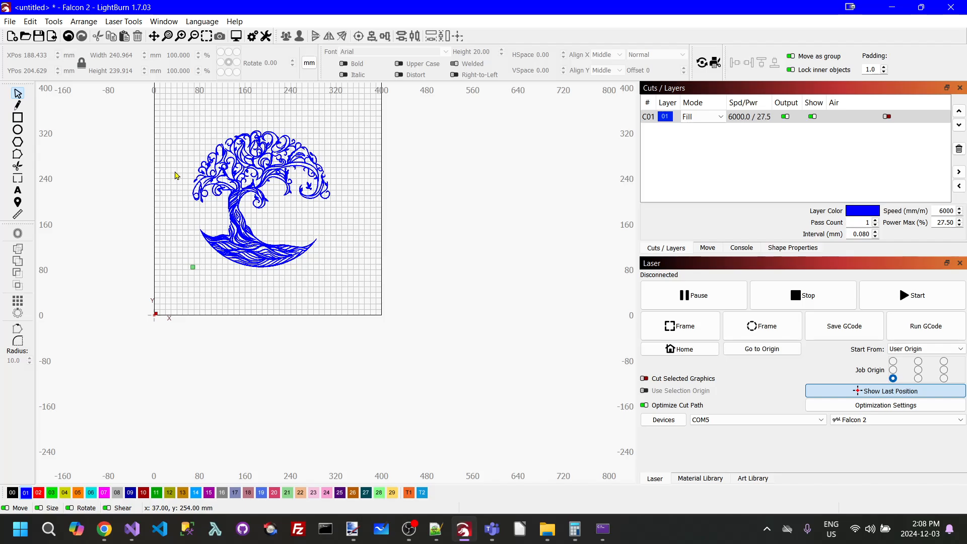
{"action": "scroll", "coordinate": [176, 175], "scroll_direction": "up", "scroll_amount": 2}
{"action": "left_click", "coordinate": [206, 37]}
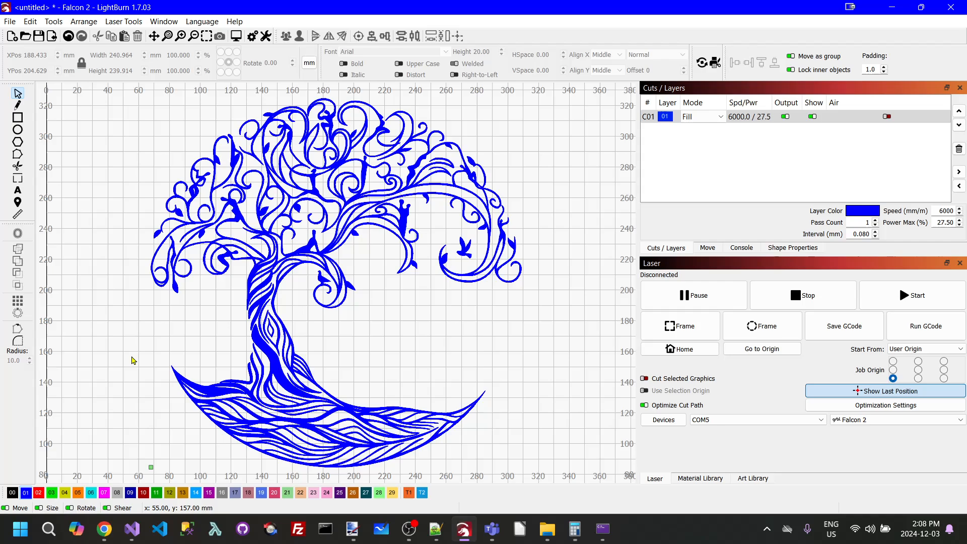
Draw a rectangle about 255 × 49 mm across the tree's trunk and assign it to the red Line layer 02
{"action": "left_click", "coordinate": [17, 119]}
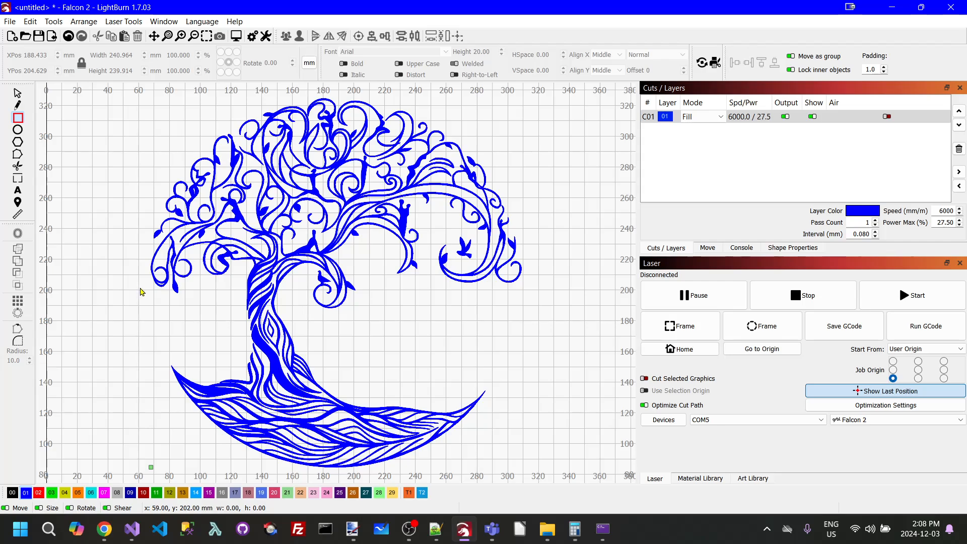
{"action": "left_click_drag", "start_coordinate": [137, 288], "coordinate": [529, 366]}
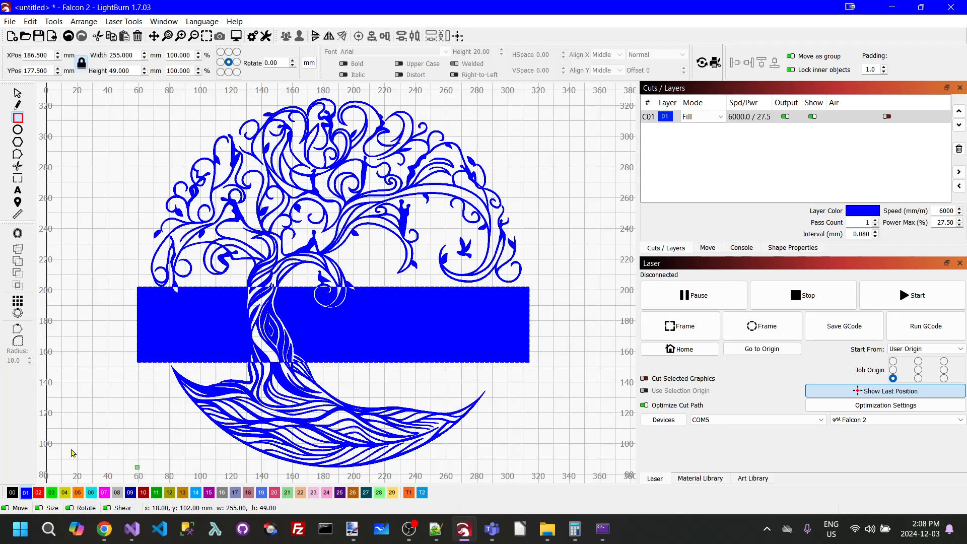
{"action": "left_click", "coordinate": [38, 492]}
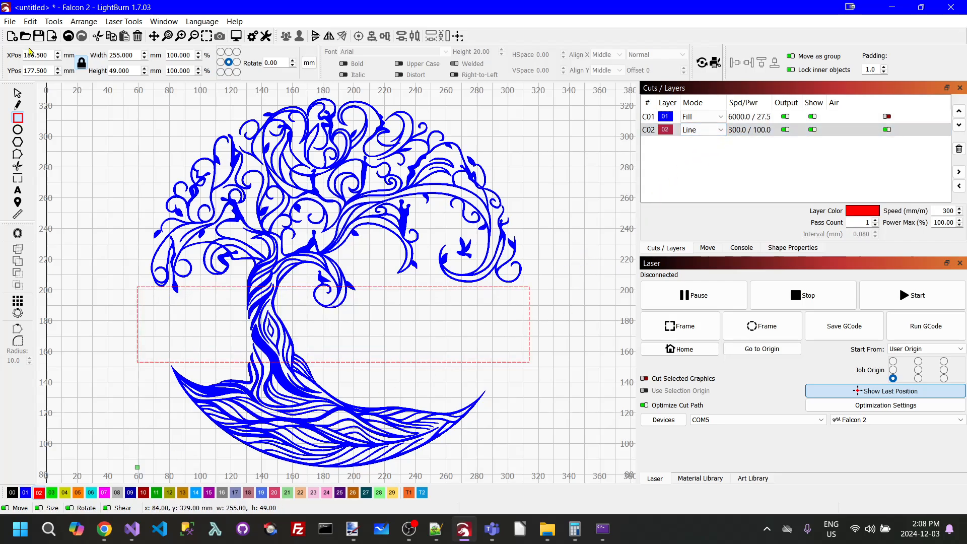
Align the centres of the red rectangle and the tree horizontally and vertically
{"action": "left_click", "coordinate": [20, 98]}
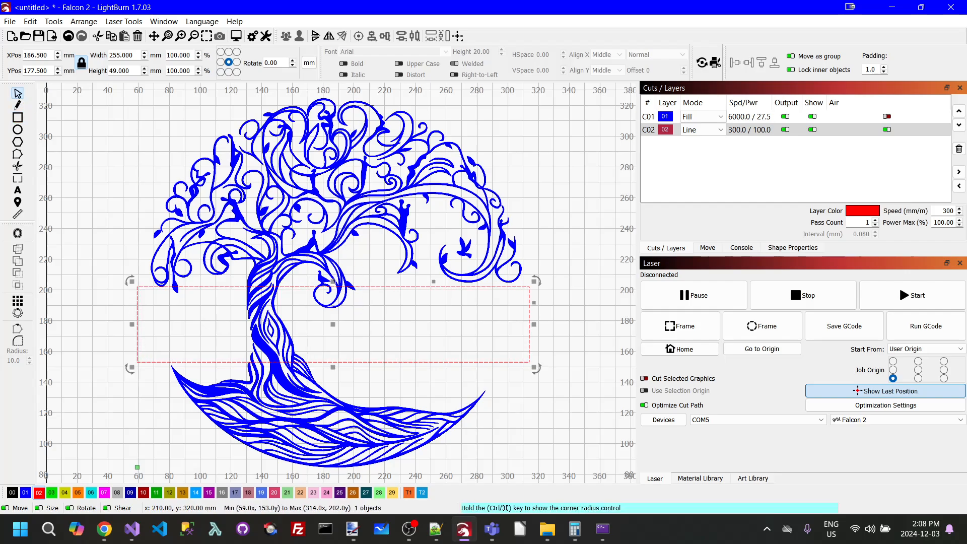
{"action": "key", "text": "ctrl+a"}
{"action": "left_click", "coordinate": [359, 36]}
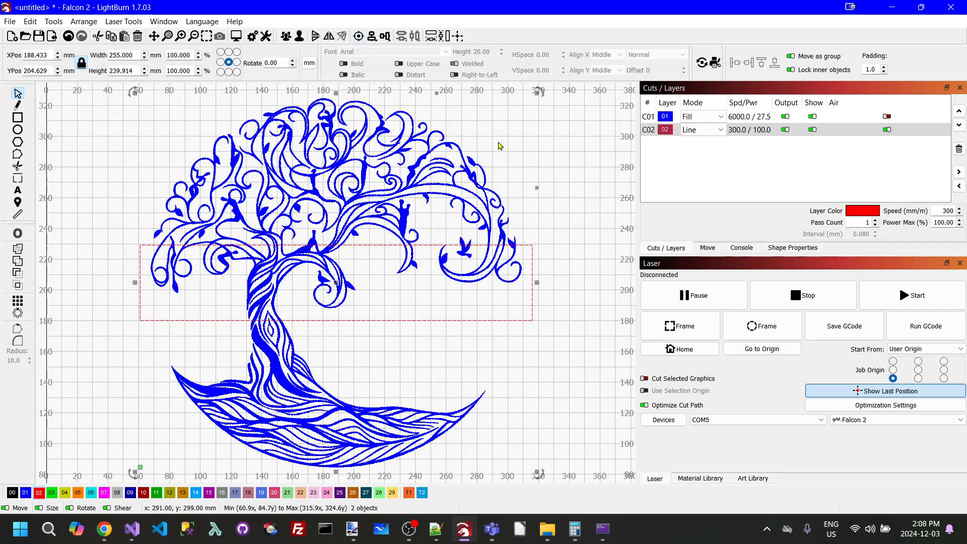
Nudge the red rectangle straight down 22 mm so it crosses the trunk between the foliage and the base
{"action": "left_click", "coordinate": [583, 272]}
{"action": "left_click", "coordinate": [435, 321]}
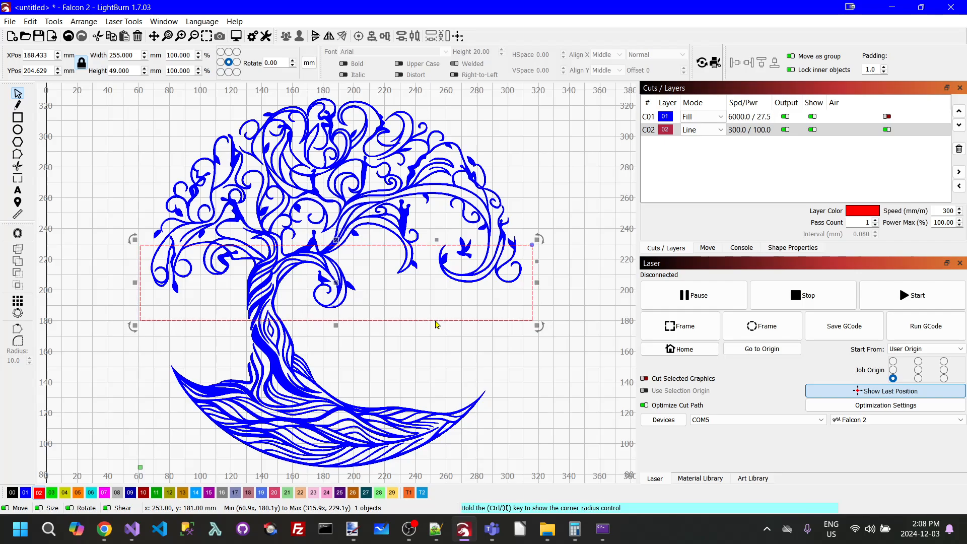
{"action": "key", "text": "Down"}
{"action": "key", "text": "Down"}
{"action": "key", "text": "Down"}
{"action": "key", "text": "Down"}
{"action": "key", "text": "Down"}
{"action": "key", "text": "Down"}
{"action": "key", "text": "Down"}
{"action": "key", "text": "Down"}
{"action": "key", "text": "Down"}
{"action": "key", "text": "Down"}
{"action": "key", "text": "Down"}
{"action": "key", "text": "Down"}
{"action": "key", "text": "Down"}
{"action": "key", "text": "Down"}
{"action": "key", "text": "Down"}
{"action": "key", "text": "Down"}
{"action": "key", "text": "Down"}
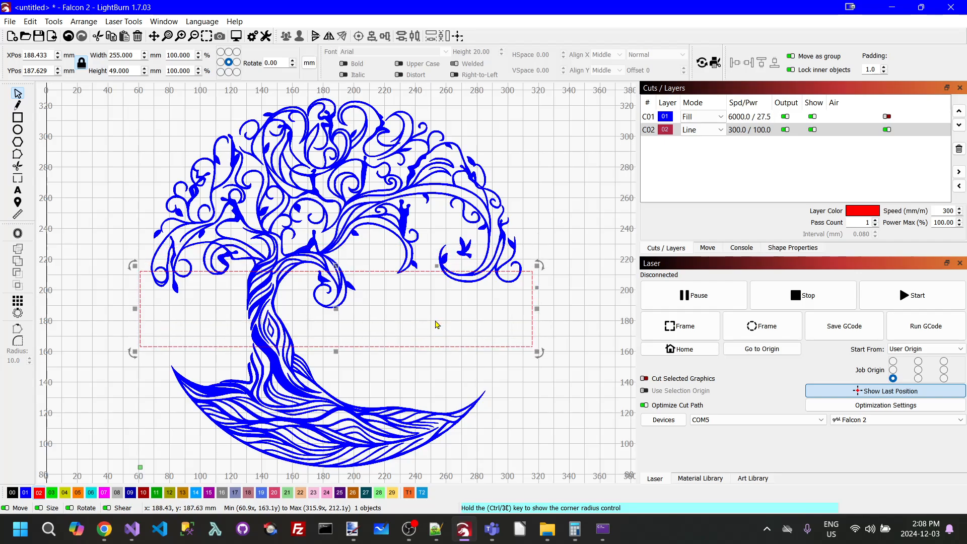
{"action": "key", "text": "Down"}
{"action": "key", "text": "Down"}
{"action": "key", "text": "Down"}
{"action": "key", "text": "Down"}
{"action": "key", "text": "Down"}
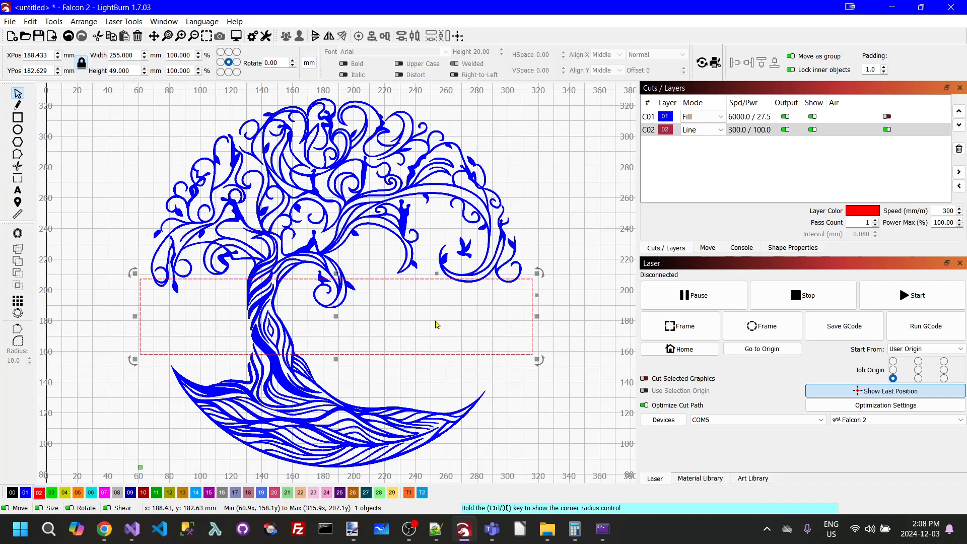
{"action": "left_click", "coordinate": [577, 298]}
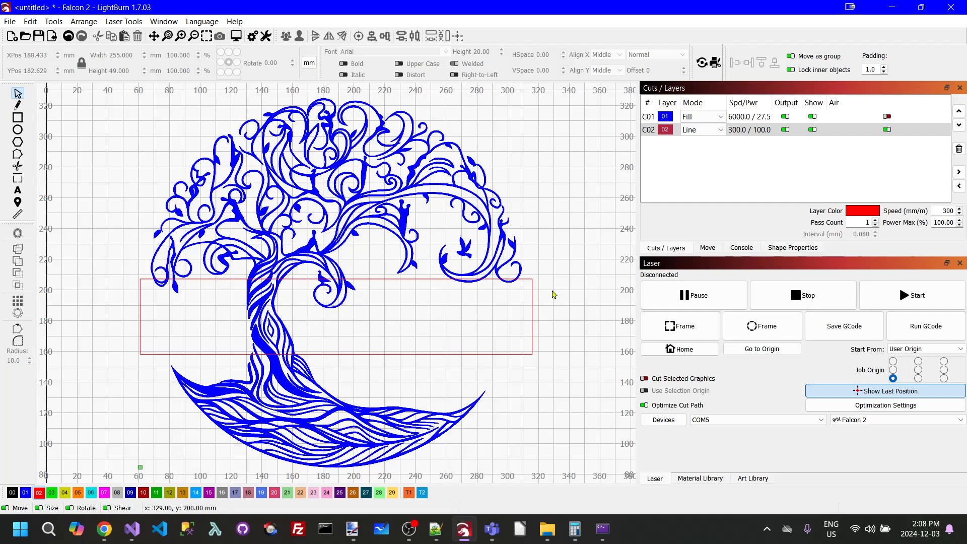
Duplicate the red rectangle in place, directly over the original
{"action": "scroll", "coordinate": [532, 307], "scroll_direction": "down", "scroll_amount": 3}
{"action": "left_click", "coordinate": [532, 307]}
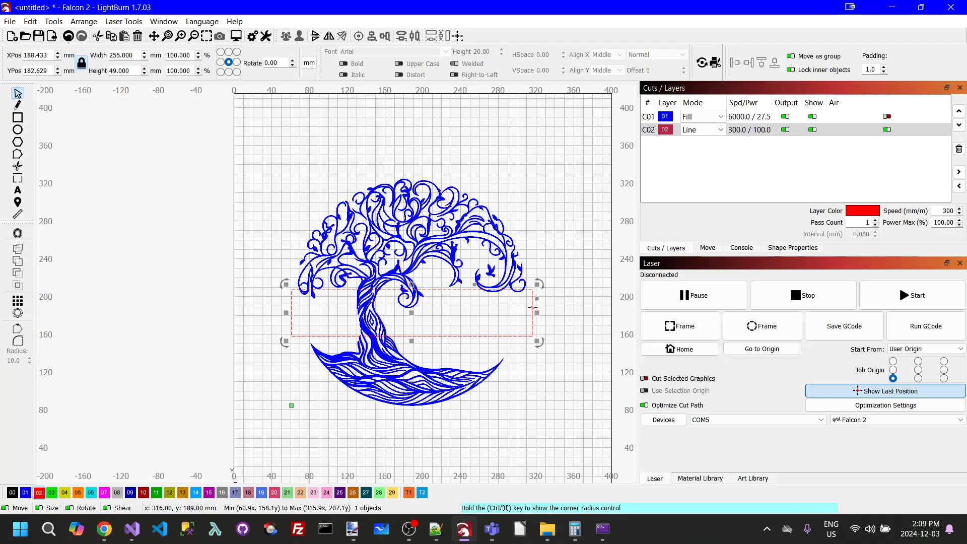
{"action": "right_click", "coordinate": [532, 307]}
{"action": "left_click", "coordinate": [563, 367]}
{"action": "left_click_drag", "start_coordinate": [411, 313], "coordinate": [410, 441]}
{"action": "key", "text": "ctrl+z"}
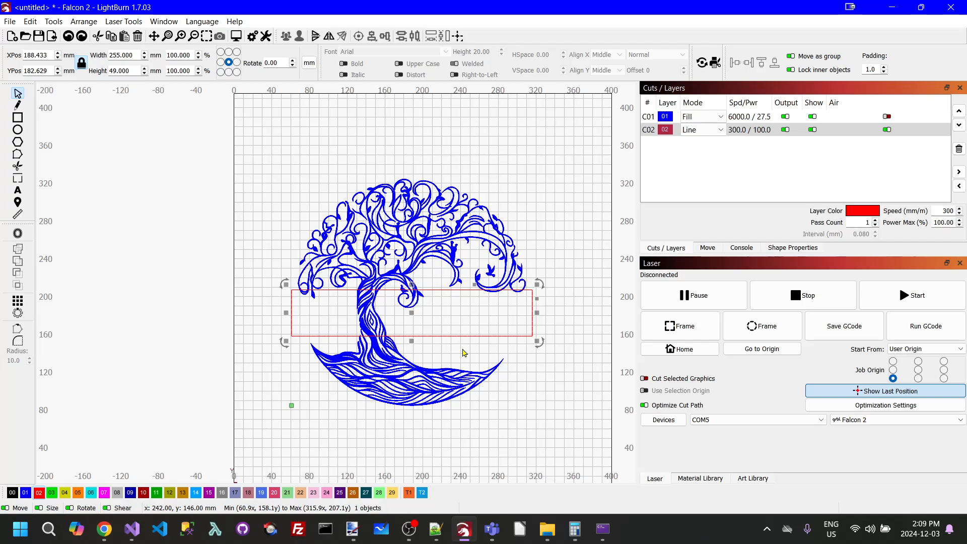
Move the duplicate rectangle straight down 130 mm, to a spot below the tree
{"action": "key", "text": "Down"}
{"action": "key", "text": "Down"}
{"action": "key", "text": "Down"}
{"action": "key", "text": "Down"}
{"action": "key", "text": "Down"}
{"action": "key", "text": "Down"}
{"action": "key", "text": "Down"}
{"action": "key", "text": "Down"}
{"action": "key", "text": "Down"}
{"action": "key", "text": "Down"}
{"action": "key", "text": "Down"}
{"action": "key", "text": "Down"}
{"action": "key", "text": "Down"}
{"action": "key", "text": "Down"}
{"action": "key", "text": "Down"}
{"action": "key", "text": "Down"}
{"action": "key", "text": "Down"}
{"action": "key", "text": "Down"}
{"action": "key", "text": "Down"}
{"action": "key", "text": "Down"}
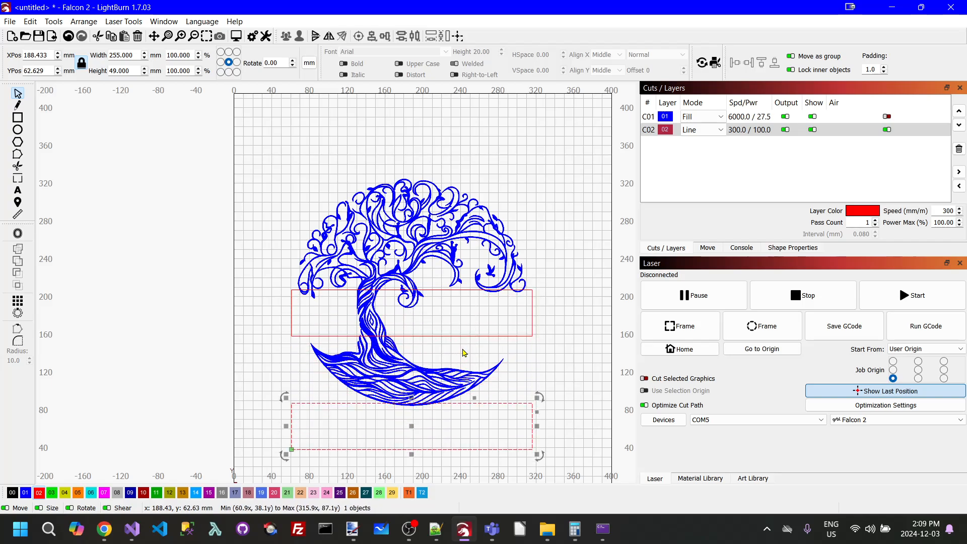
{"action": "key", "text": "Down"}
{"action": "key", "text": "Down"}
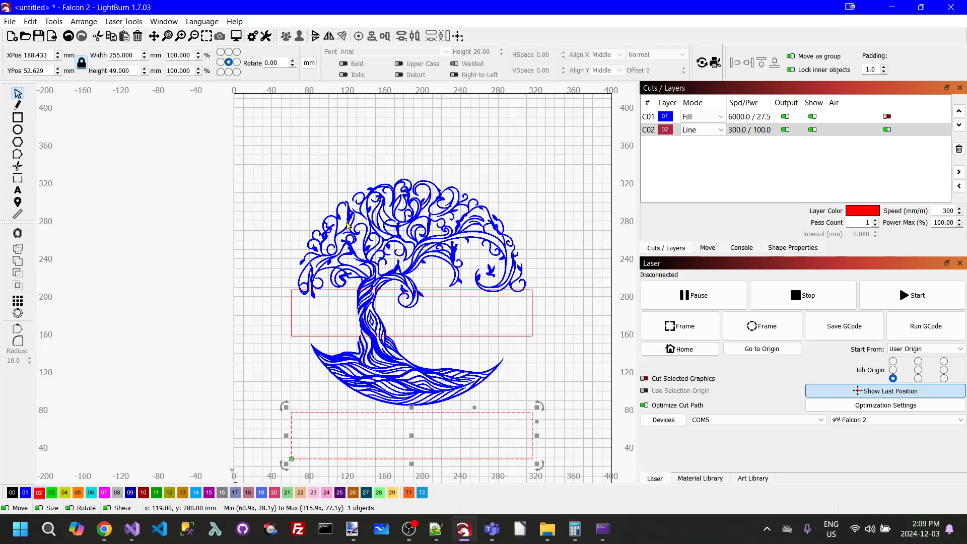
Change the tree's blue layer 01 from Fill to Line mode so only its outlines are drawn
{"action": "scroll", "coordinate": [520, 266], "scroll_direction": "up", "scroll_amount": 2}
{"action": "left_click", "coordinate": [732, 115]}
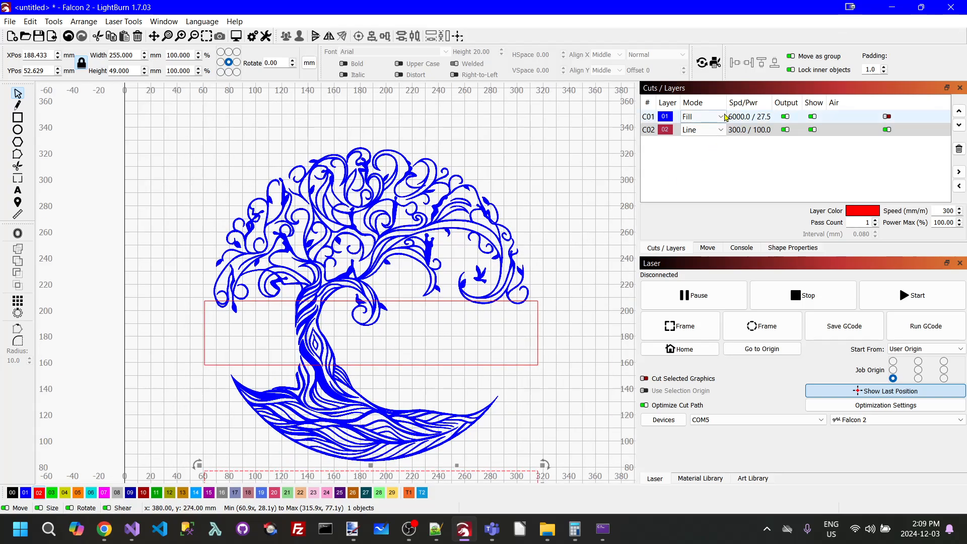
{"action": "left_click", "coordinate": [720, 117]}
{"action": "left_click", "coordinate": [703, 130]}
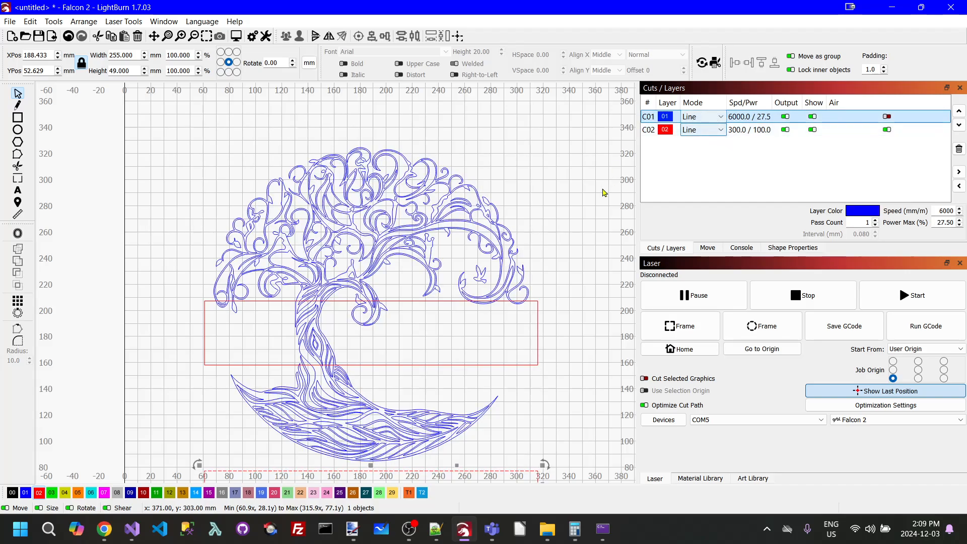
{"action": "left_click", "coordinate": [515, 257]}
{"action": "left_click", "coordinate": [554, 307]}
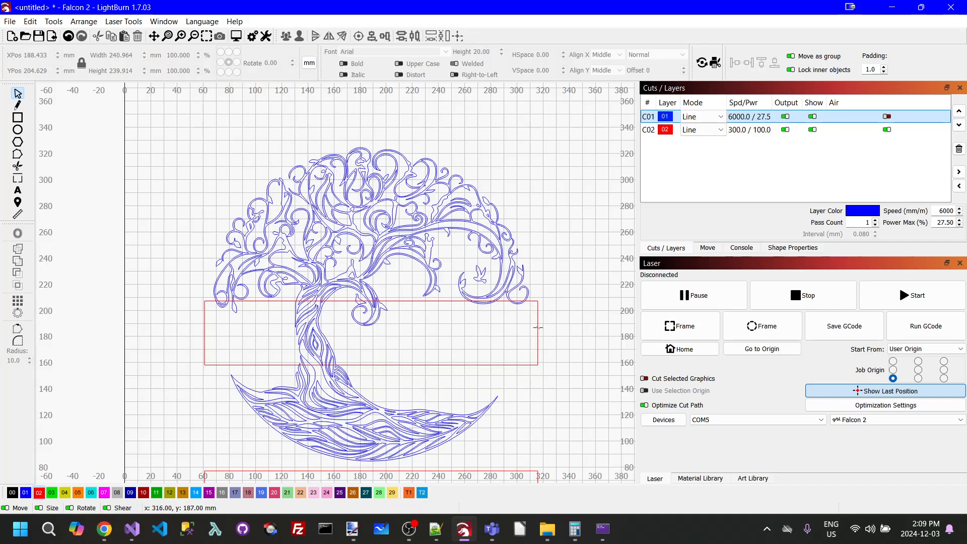
Cut the red rectangle across the trunk out of the tree using the Boolean Assistant's Subtract B - A operation
{"action": "left_click", "coordinate": [537, 328]}
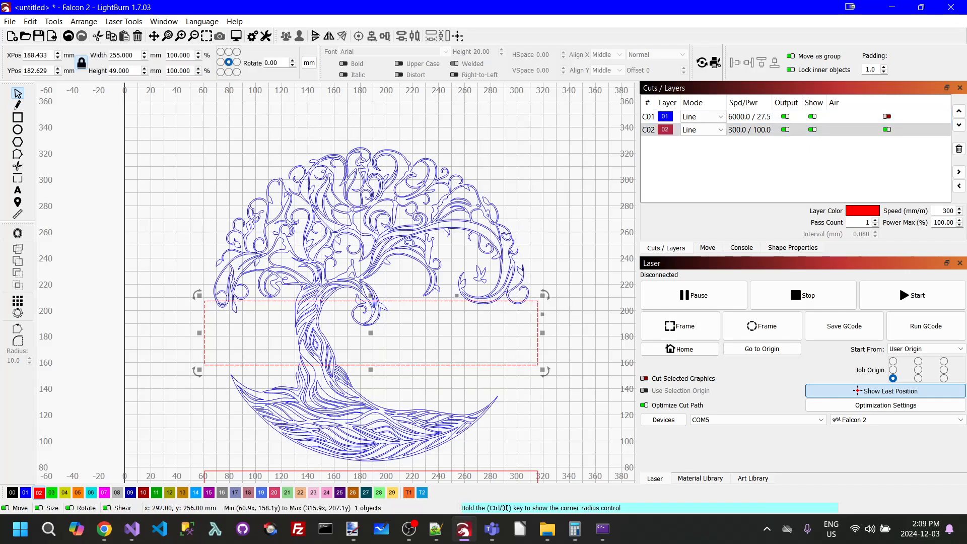
{"action": "left_click", "coordinate": [496, 210], "text": "shift"}
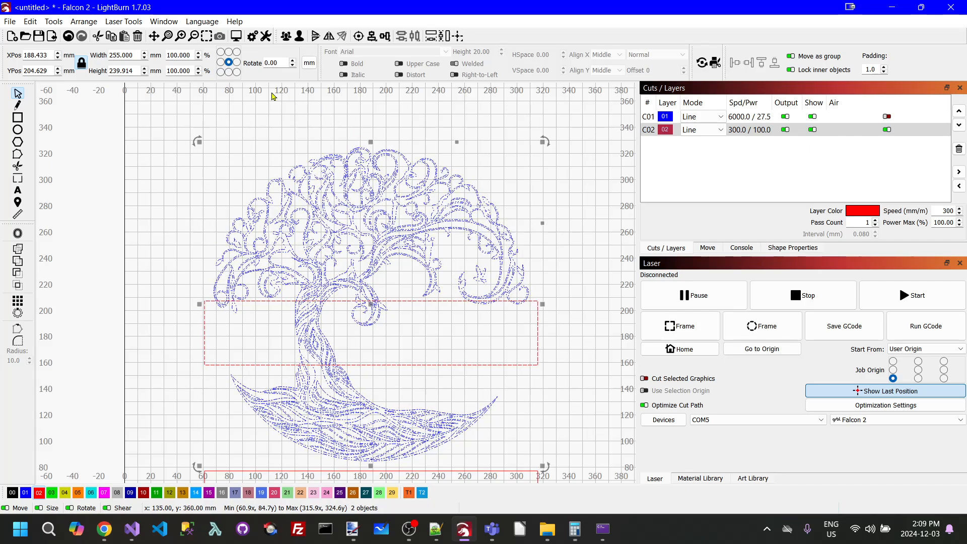
{"action": "left_click", "coordinate": [53, 22]}
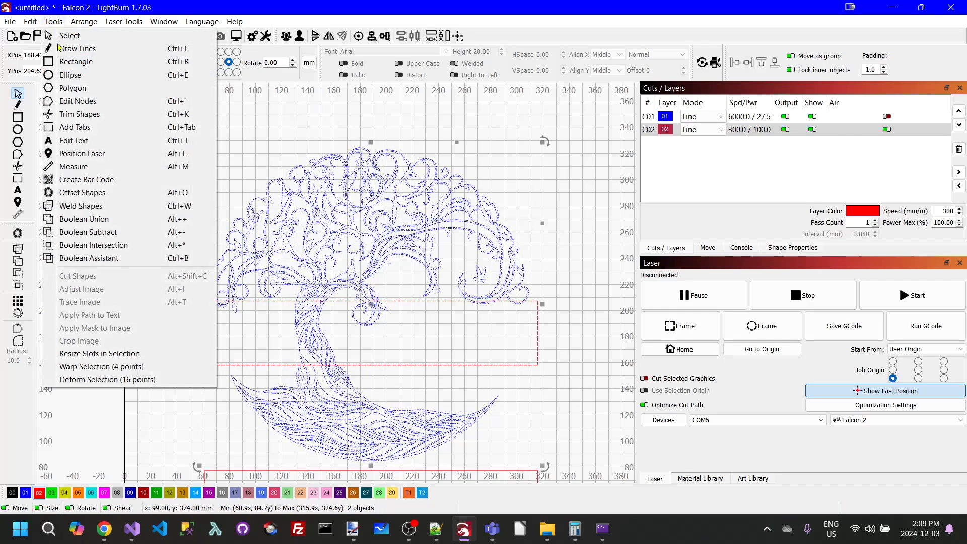
{"action": "left_click", "coordinate": [104, 258]}
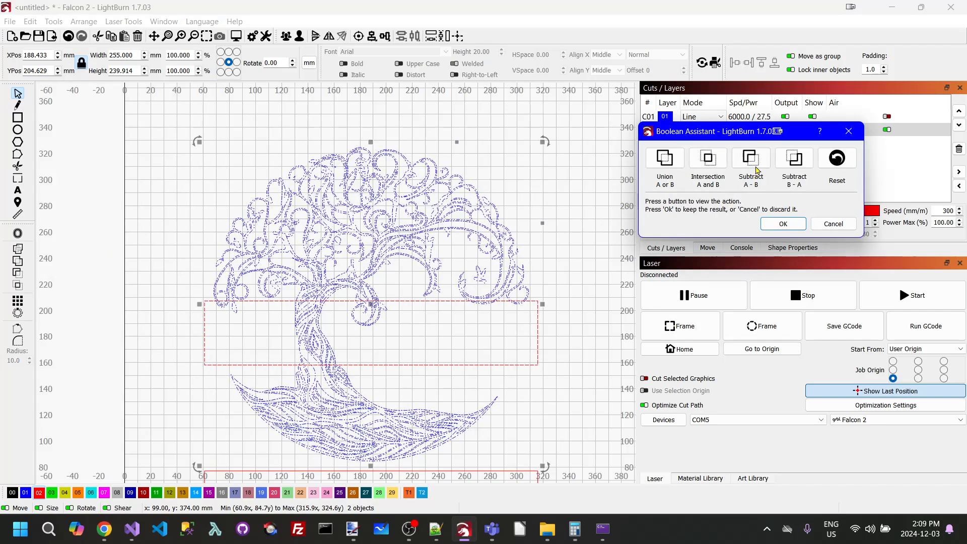
{"action": "left_click", "coordinate": [796, 160]}
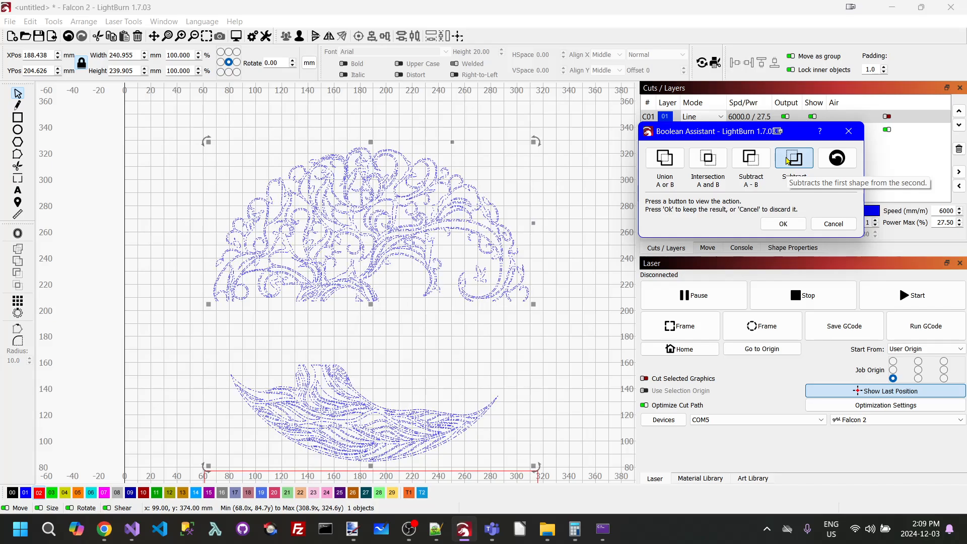
{"action": "left_click", "coordinate": [754, 161]}
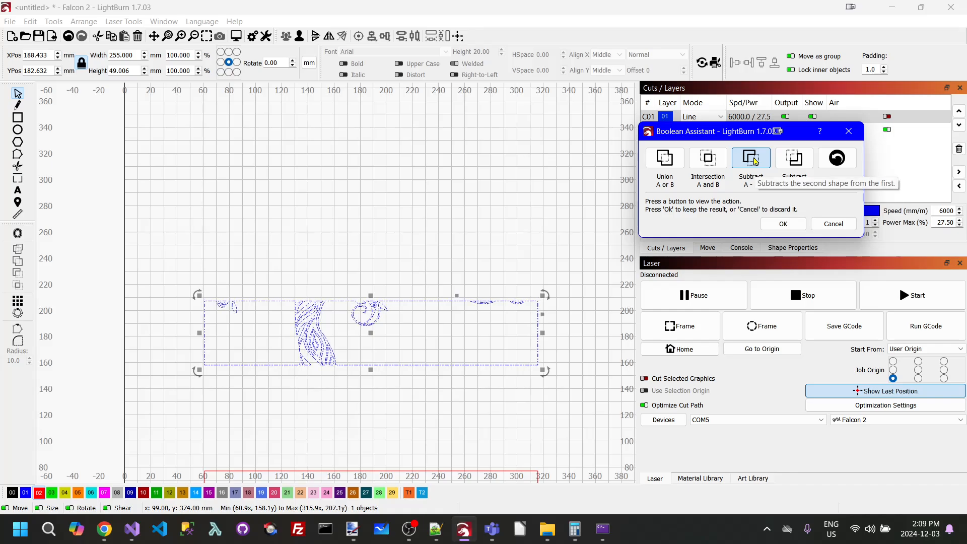
{"action": "left_click", "coordinate": [664, 161]}
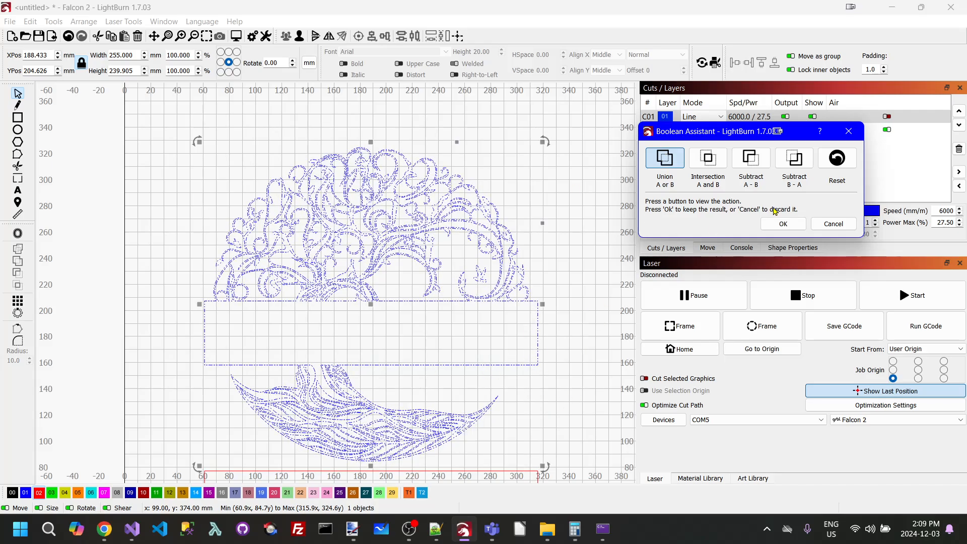
{"action": "left_click", "coordinate": [794, 160]}
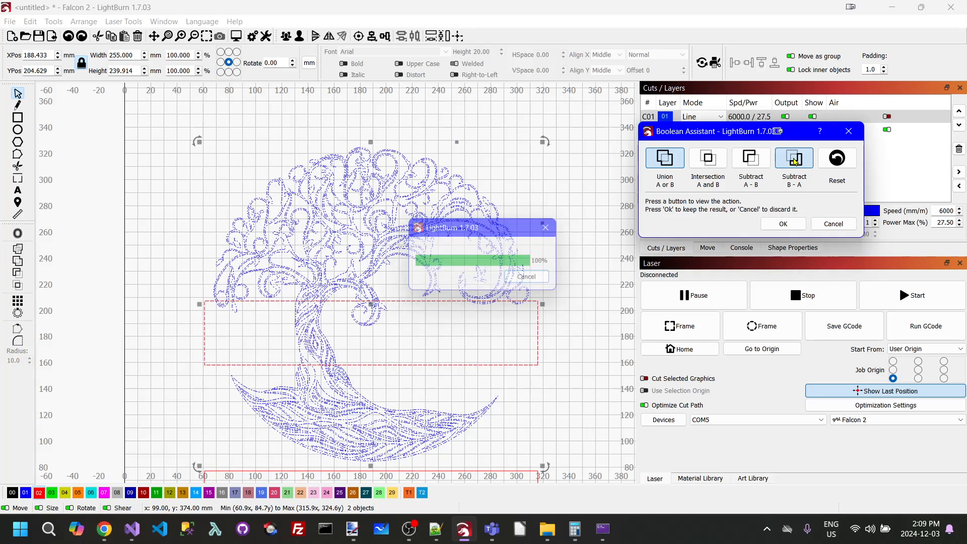
{"action": "left_click", "coordinate": [782, 223]}
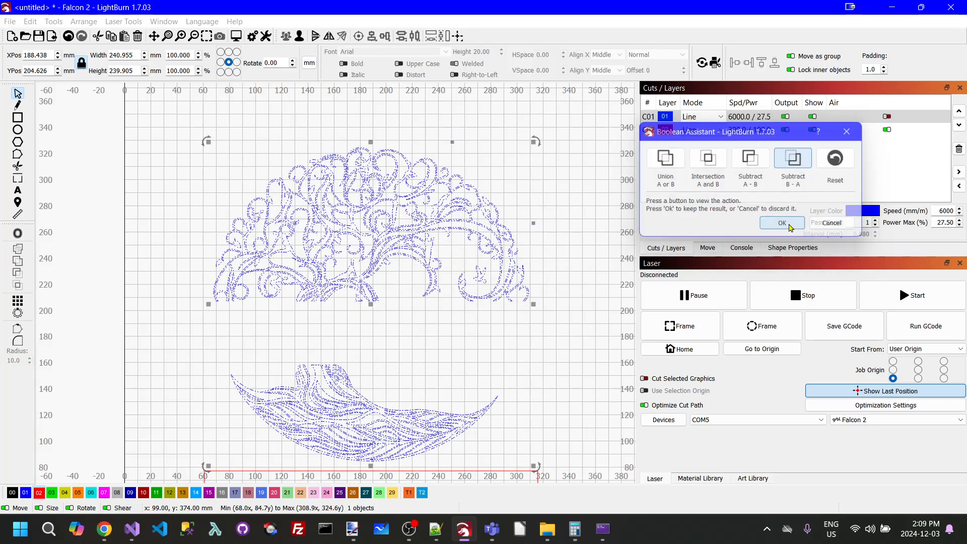
{"action": "left_click", "coordinate": [584, 227]}
Move the spare red rectangle straight up 130 mm from below the tree into the gap between foliage and base
{"action": "scroll", "coordinate": [584, 268], "scroll_direction": "down", "scroll_amount": 5}
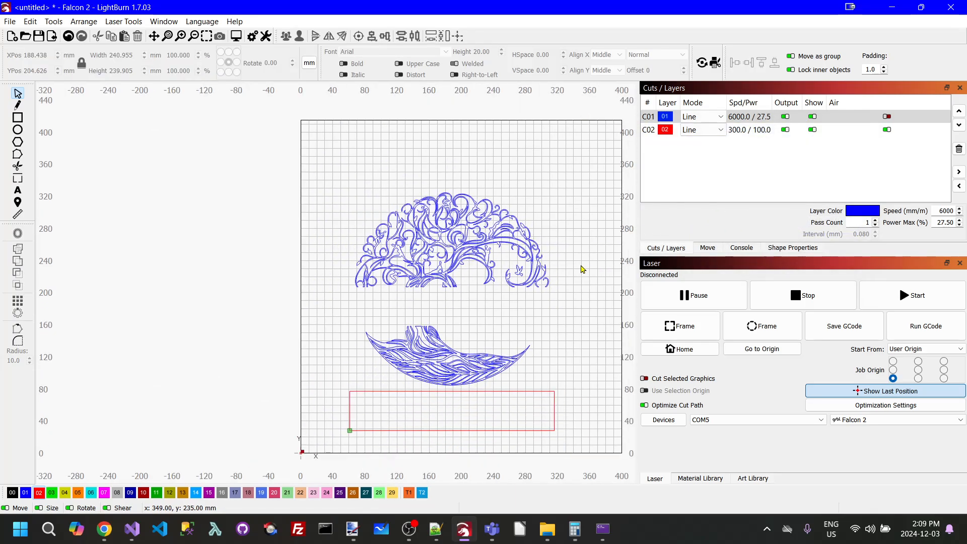
{"action": "left_click", "coordinate": [557, 415]}
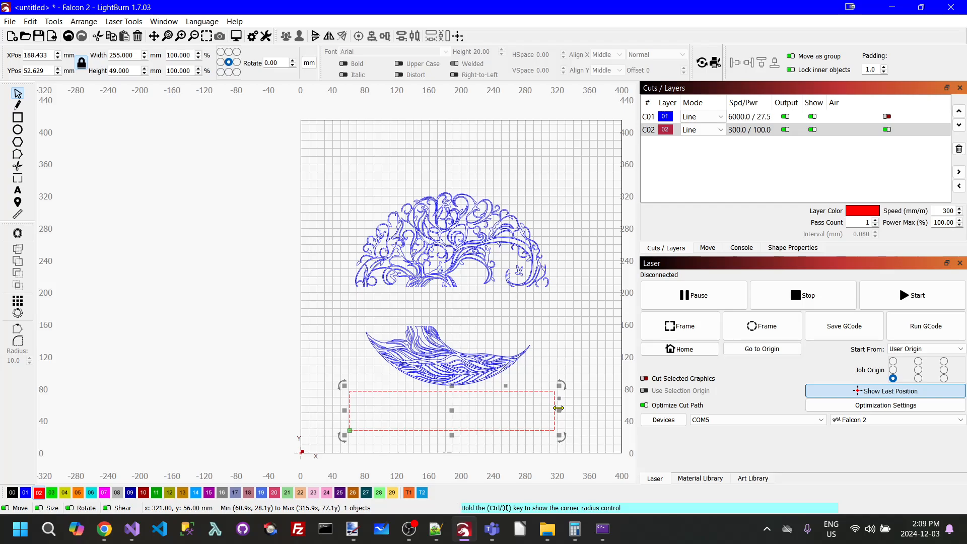
{"action": "key", "text": "Up"}
{"action": "key", "text": "Up"}
{"action": "key", "text": "Up"}
{"action": "key", "text": "Up"}
{"action": "key", "text": "Up"}
{"action": "key", "text": "Up"}
{"action": "key", "text": "Up"}
{"action": "key", "text": "Up"}
{"action": "key", "text": "Up"}
{"action": "key", "text": "Up"}
{"action": "key", "text": "Up"}
{"action": "key", "text": "Up"}
{"action": "key", "text": "Up"}
{"action": "key", "text": "Up"}
{"action": "key", "text": "Up"}
{"action": "key", "text": "Up"}
{"action": "key", "text": "Up"}
{"action": "key", "text": "Up"}
{"action": "key", "text": "Up"}
{"action": "key", "text": "Up"}
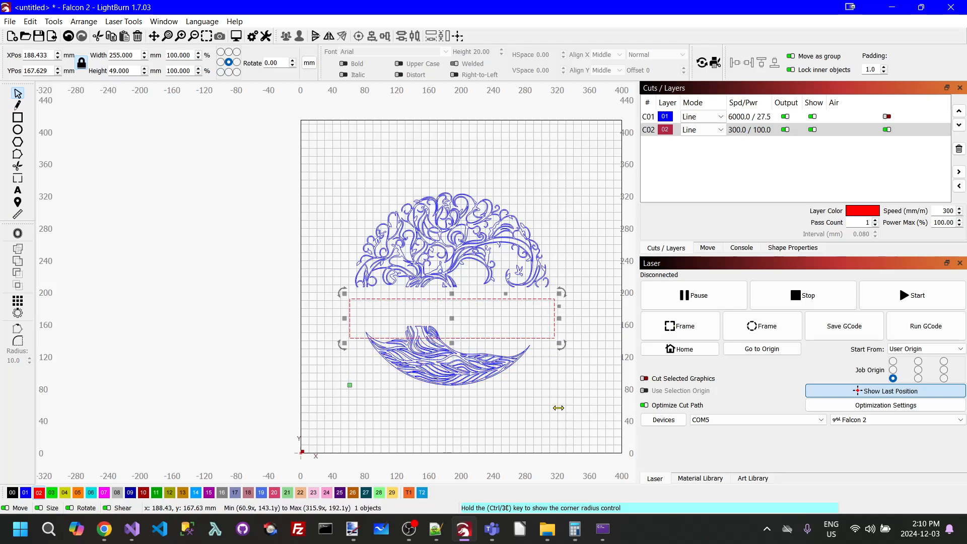
{"action": "key", "text": "Up"}
{"action": "key", "text": "Up"}
{"action": "key", "text": "Up"}
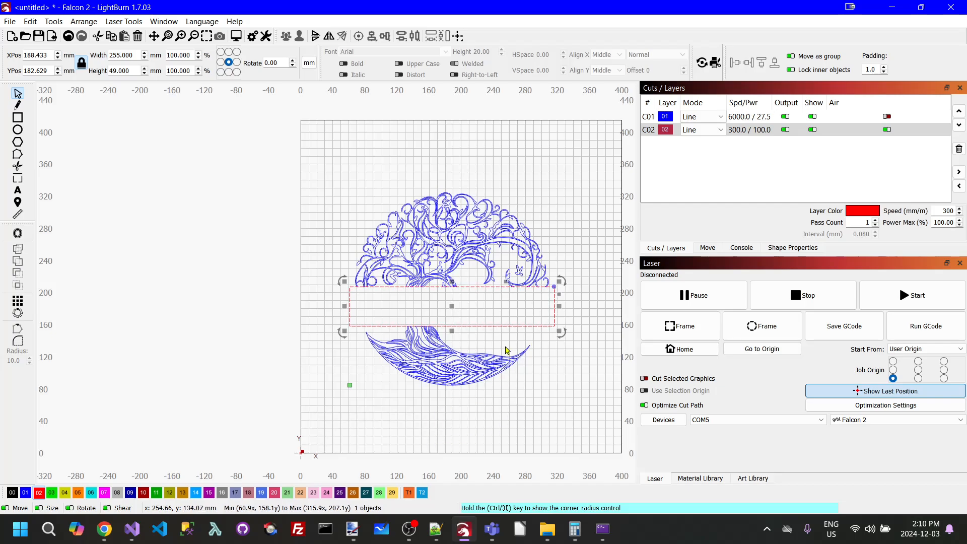
{"action": "scroll", "coordinate": [497, 313], "scroll_direction": "up", "scroll_amount": 3}
{"action": "scroll", "coordinate": [499, 301], "scroll_direction": "up", "scroll_amount": 1}
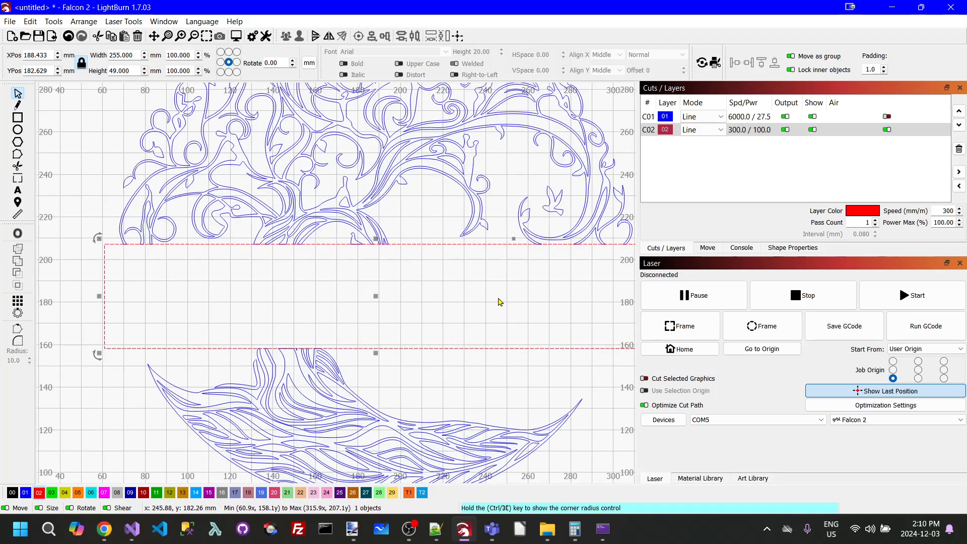
{"action": "scroll", "coordinate": [498, 302], "scroll_direction": "down", "scroll_amount": 3}
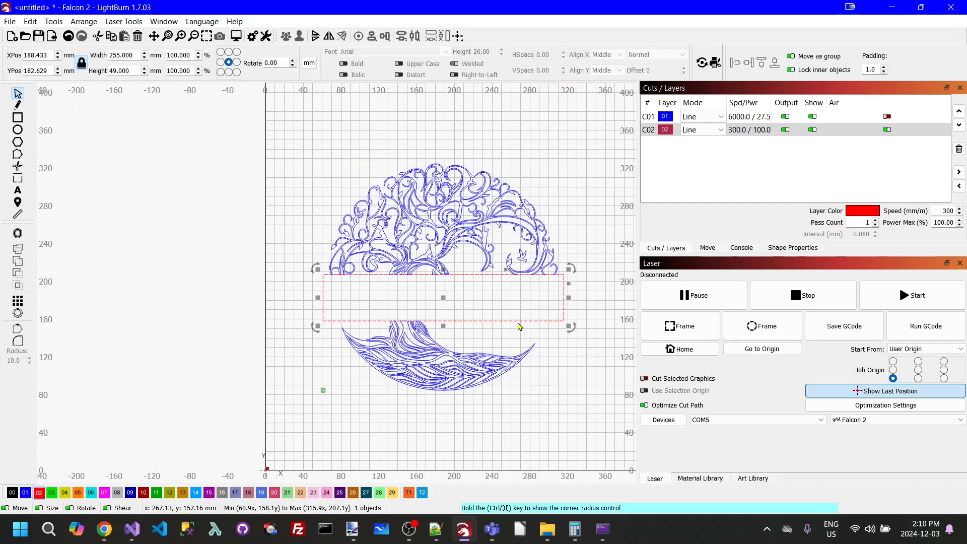
Duplicate the red rectangle in place inside the gap
{"action": "left_click", "coordinate": [565, 352]}
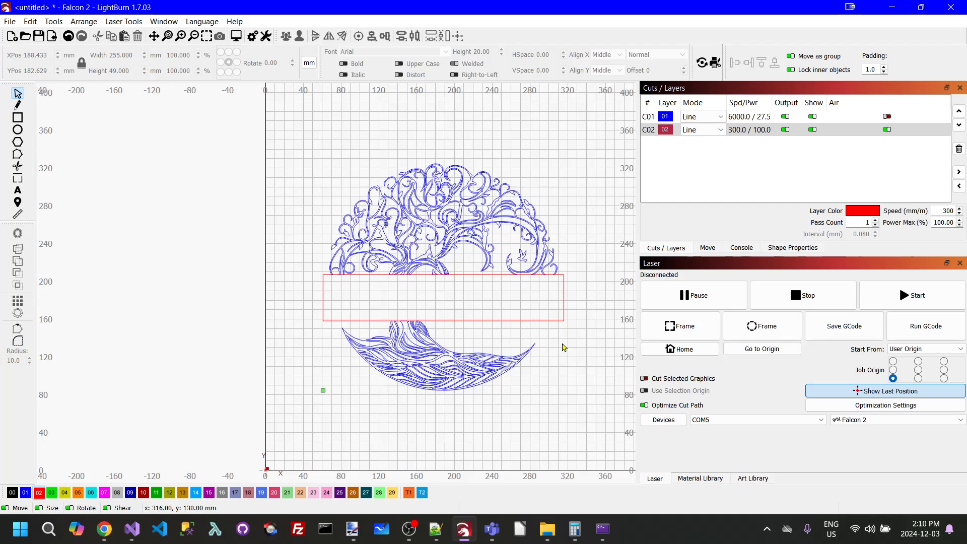
{"action": "left_click", "coordinate": [563, 296]}
{"action": "right_click", "coordinate": [564, 297]}
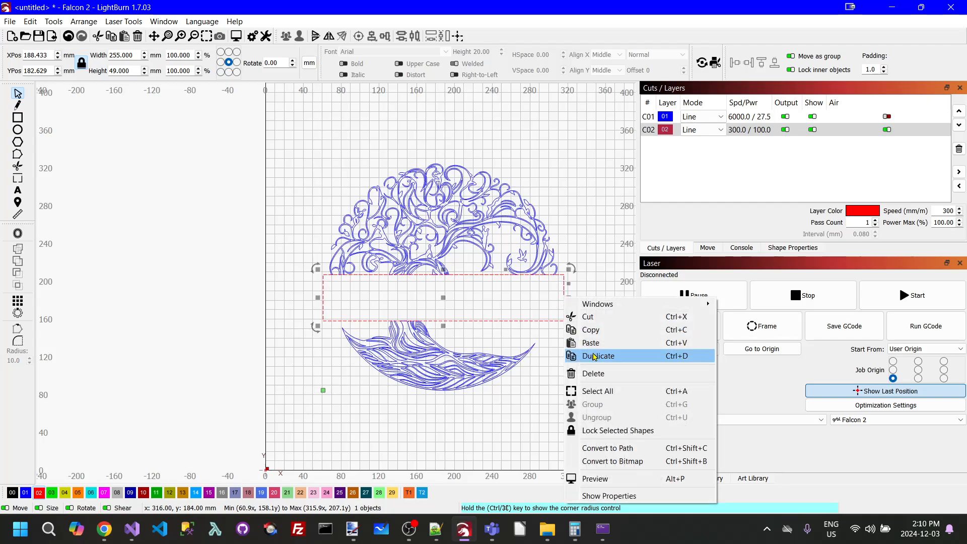
{"action": "left_click", "coordinate": [594, 355]}
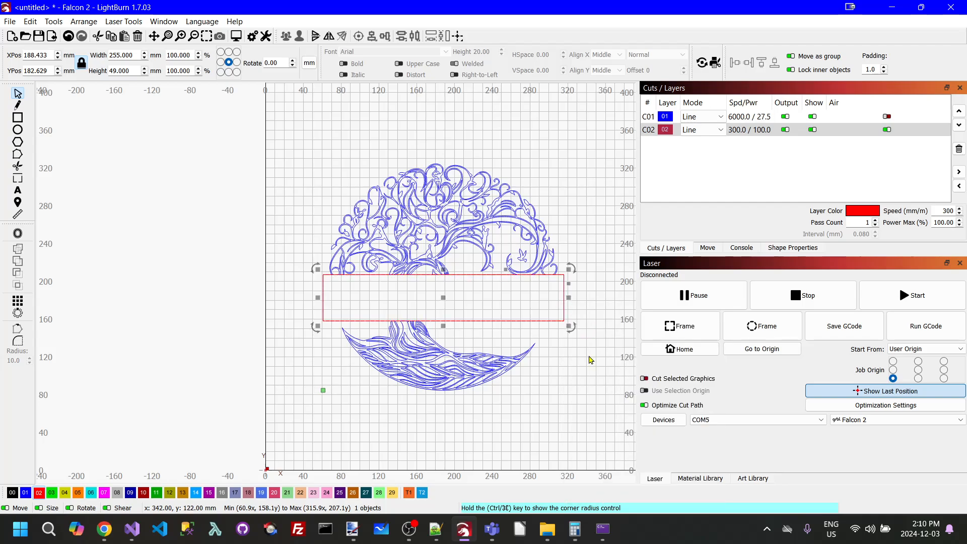
Assign the duplicate rectangle to tool layer T1 and turn off that layer's Frame and Show settings
{"action": "left_click", "coordinate": [409, 493]}
{"action": "left_click", "coordinate": [836, 146]}
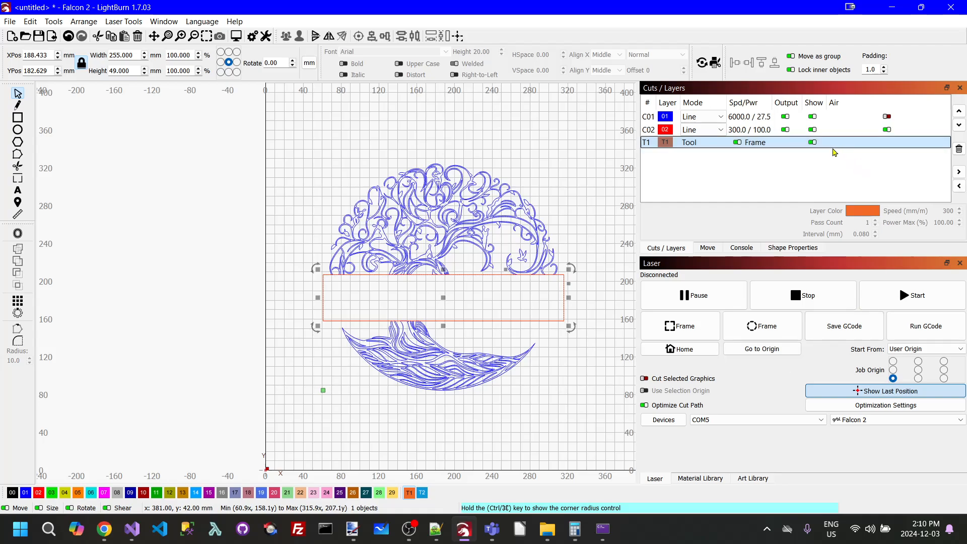
{"action": "left_click", "coordinate": [813, 143]}
{"action": "left_click", "coordinate": [569, 298]}
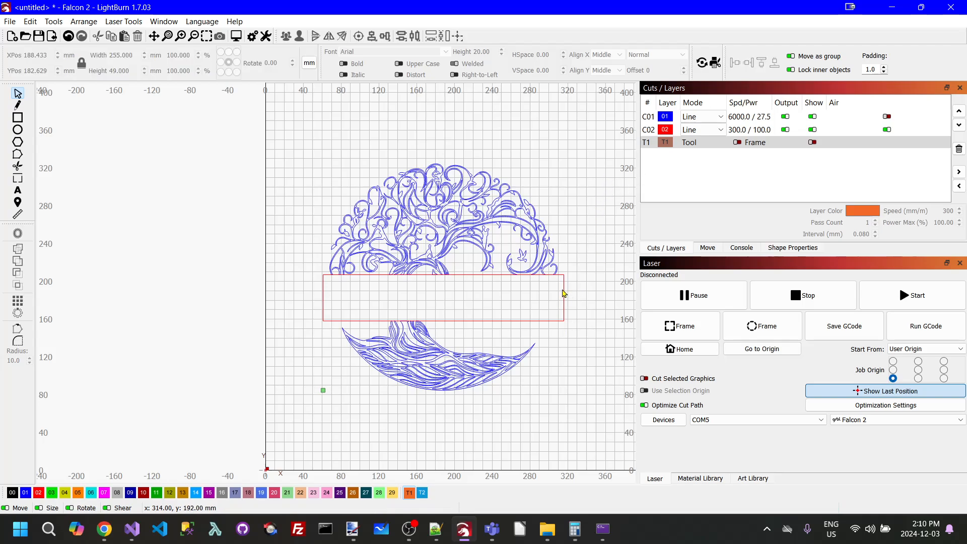
Offset the red rectangle inward by 1 mm with the Corner style, keeping the original
{"action": "left_click", "coordinate": [563, 288]}
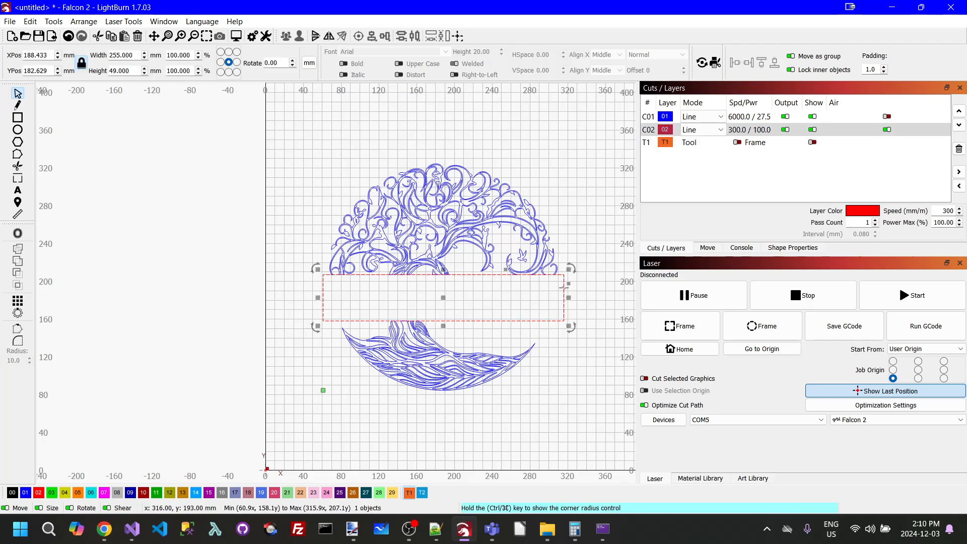
{"action": "left_click", "coordinate": [18, 234]}
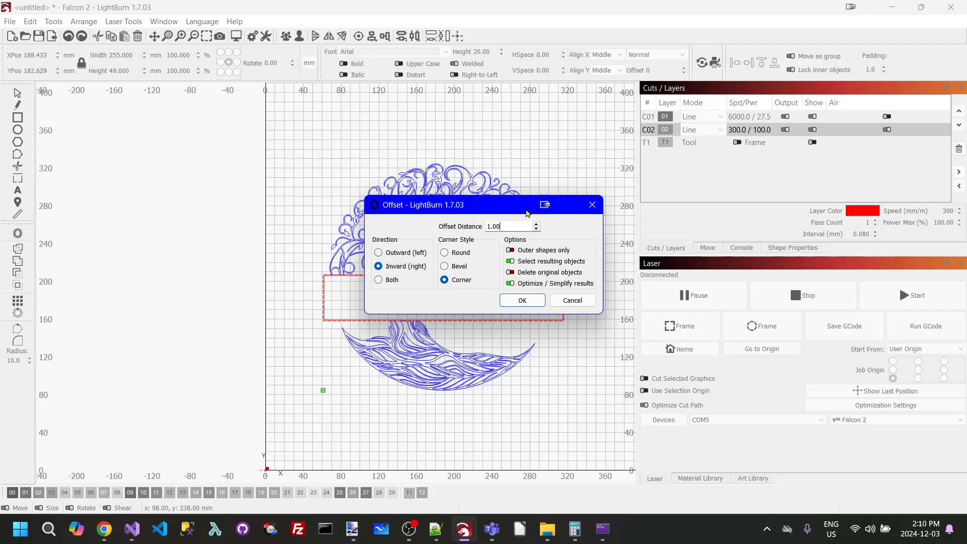
{"action": "left_click_drag", "start_coordinate": [528, 213], "coordinate": [594, 338]}
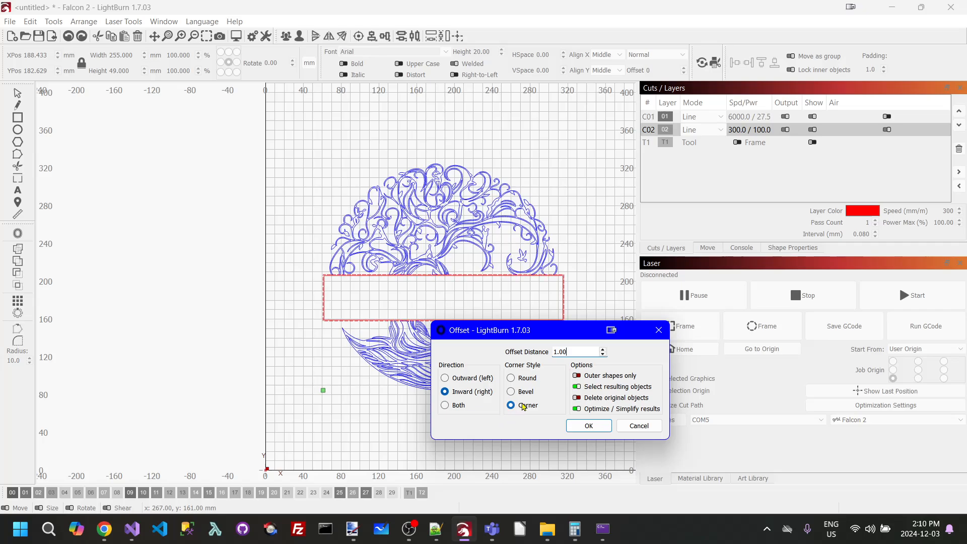
{"action": "left_click", "coordinate": [588, 426]}
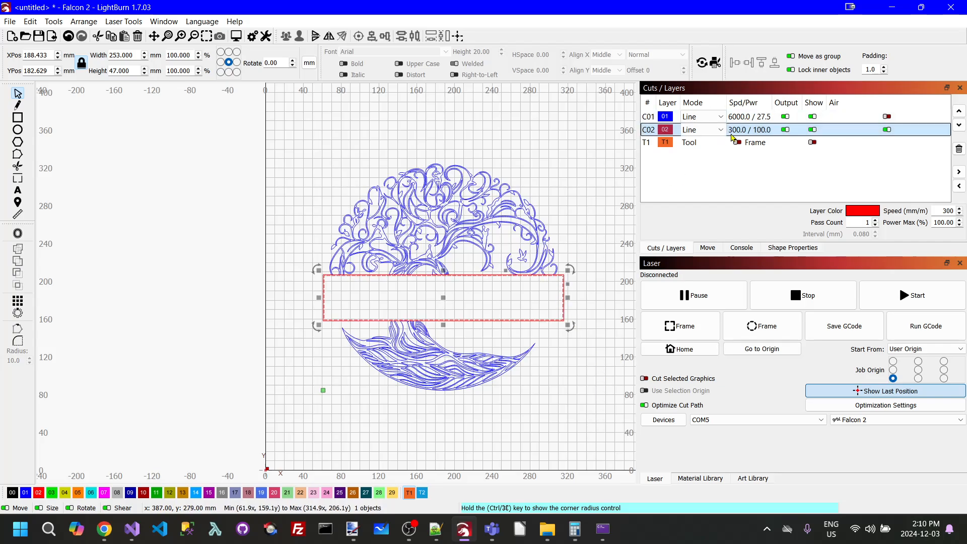
Group the outer red rectangle with its inner offset rectangle
{"action": "scroll", "coordinate": [571, 306], "scroll_direction": "up", "scroll_amount": 5}
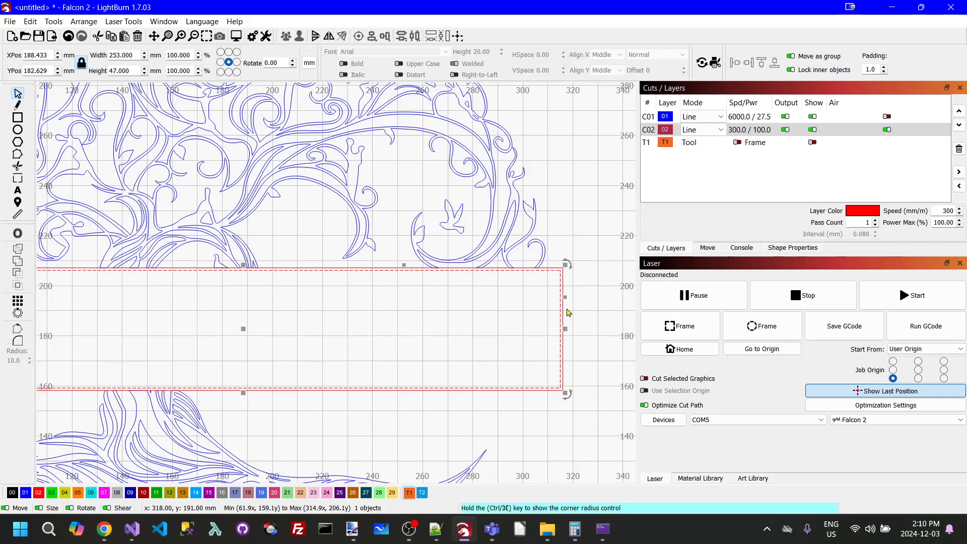
{"action": "left_click", "coordinate": [562, 286], "text": "shift"}
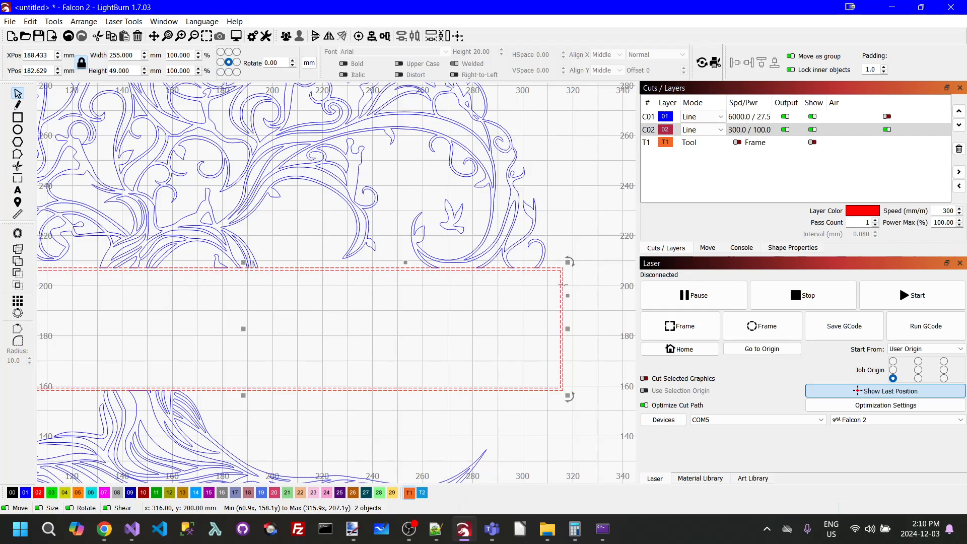
{"action": "right_click", "coordinate": [564, 286]}
{"action": "left_click", "coordinate": [599, 394]}
{"action": "left_click", "coordinate": [599, 374]}
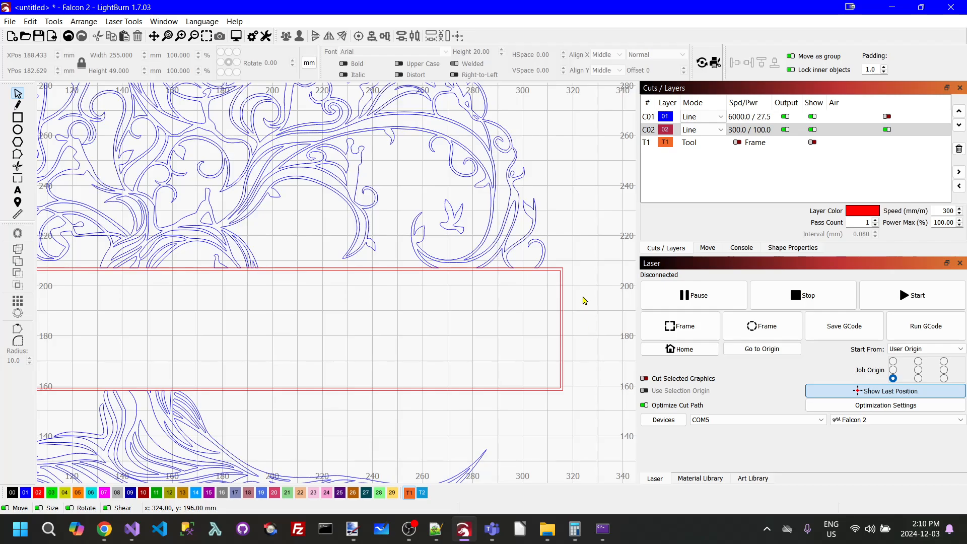
{"action": "scroll", "coordinate": [583, 301], "scroll_direction": "down", "scroll_amount": 4}
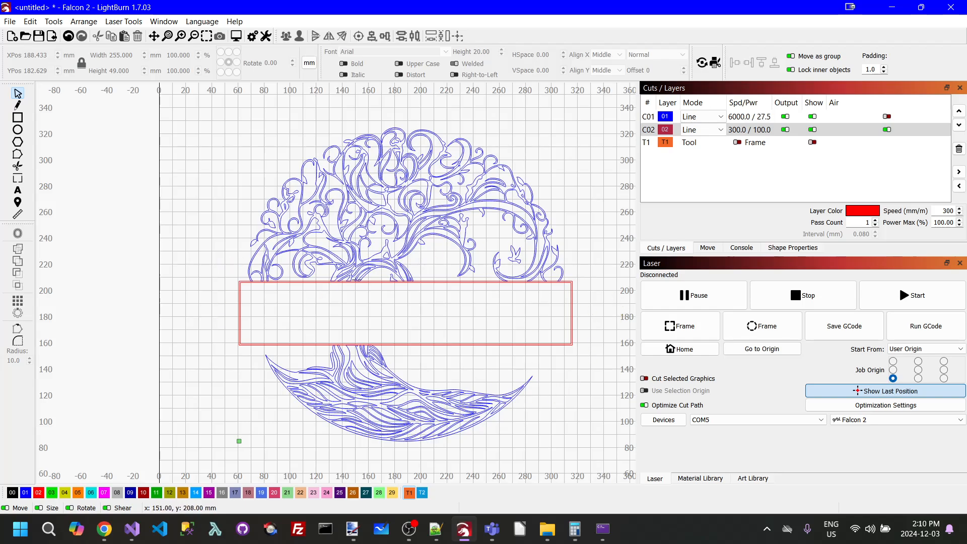
Set the red layer 02 to Fill mode so the area between the two nested rectangles is filled
{"action": "mouse_move", "coordinate": [353, 527]}
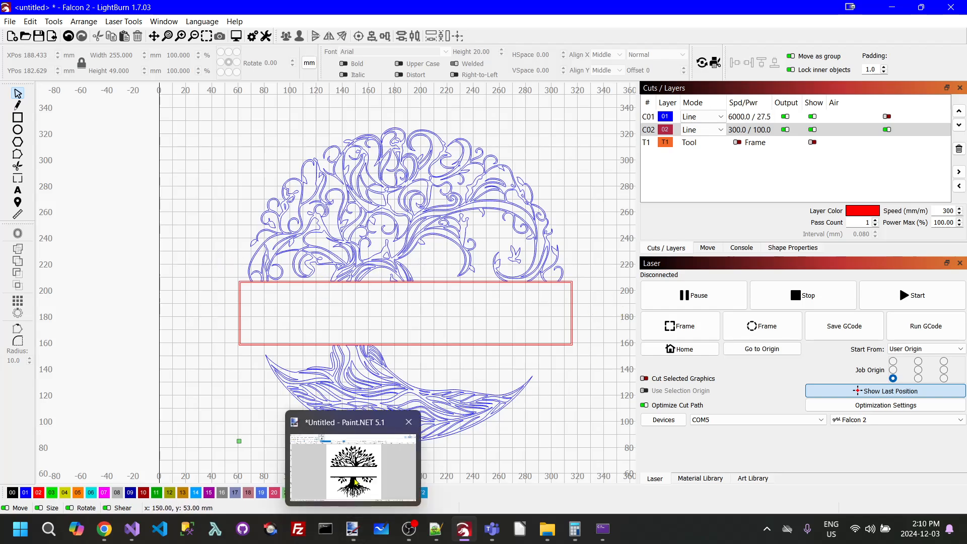
{"action": "mouse_move", "coordinate": [355, 482]}
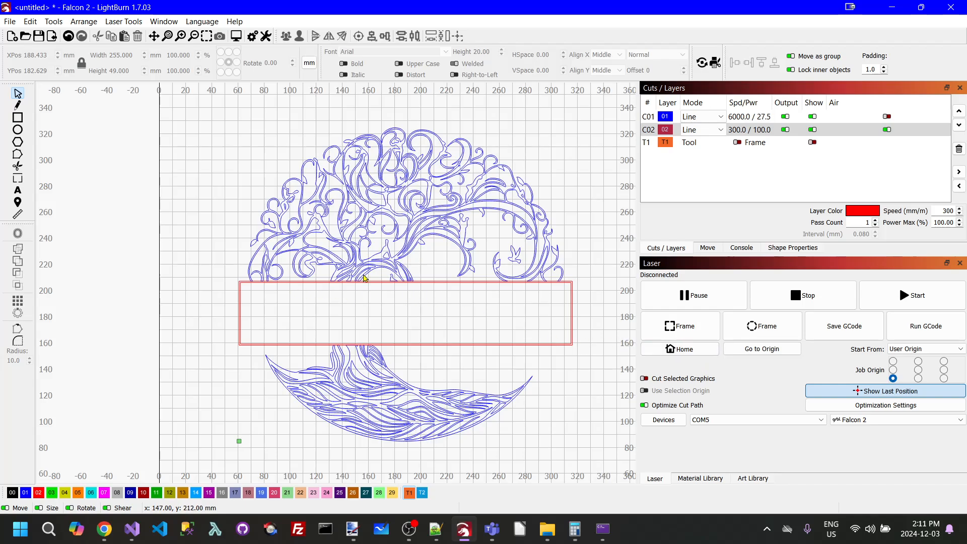
{"action": "left_click", "coordinate": [735, 134]}
{"action": "left_click", "coordinate": [720, 130]}
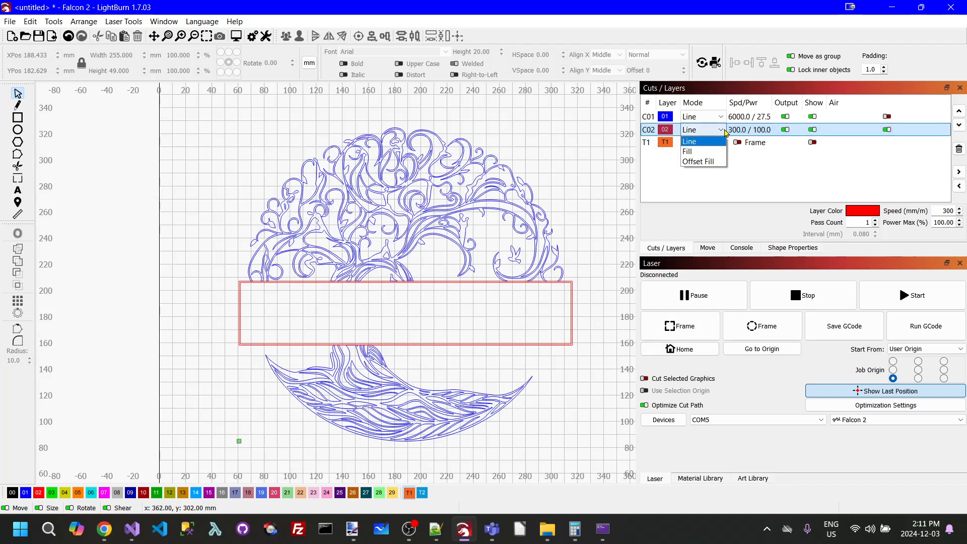
{"action": "left_click", "coordinate": [705, 141]}
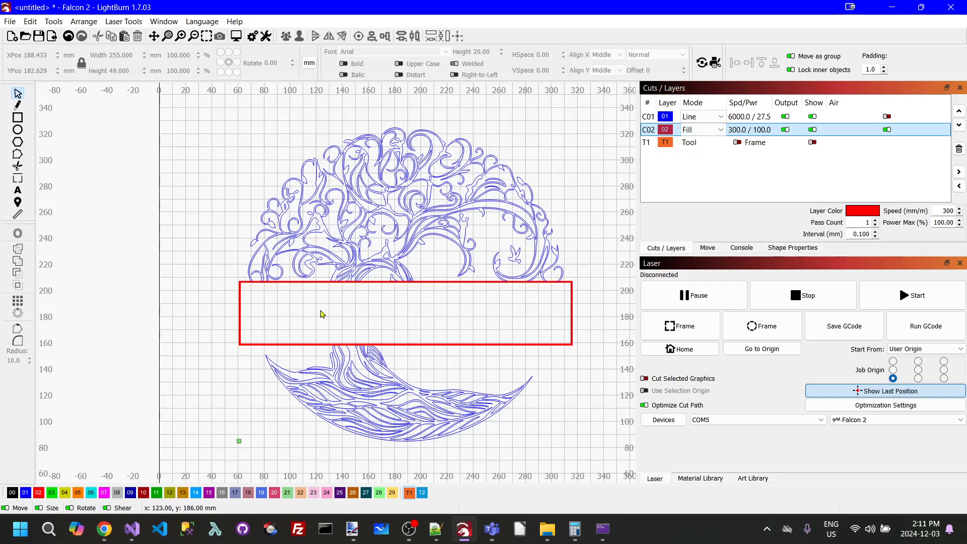
Set red layer 02 to Line mode and draw a narrow upright rectangle, about 8 by 69 mm, left of the nested frame
{"action": "left_click", "coordinate": [716, 132]}
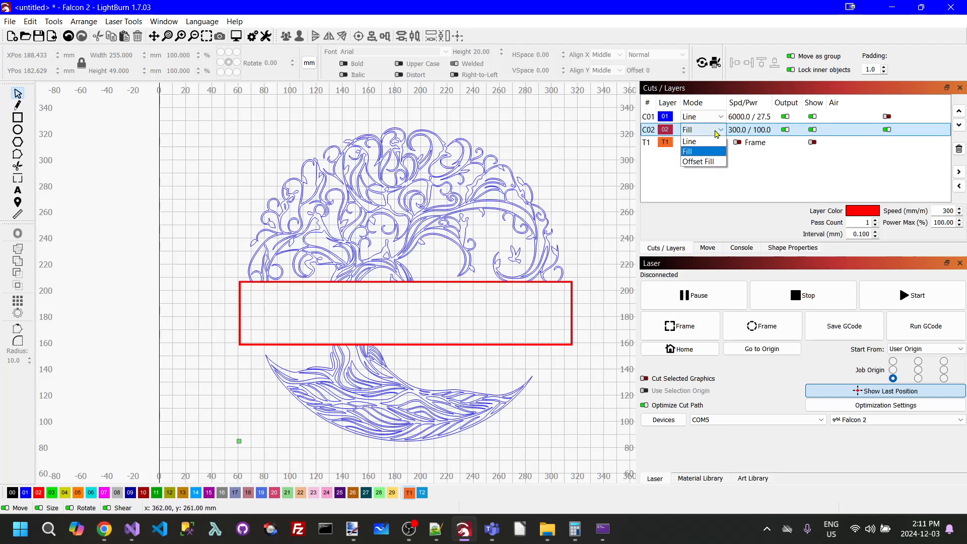
{"action": "left_click", "coordinate": [689, 141]}
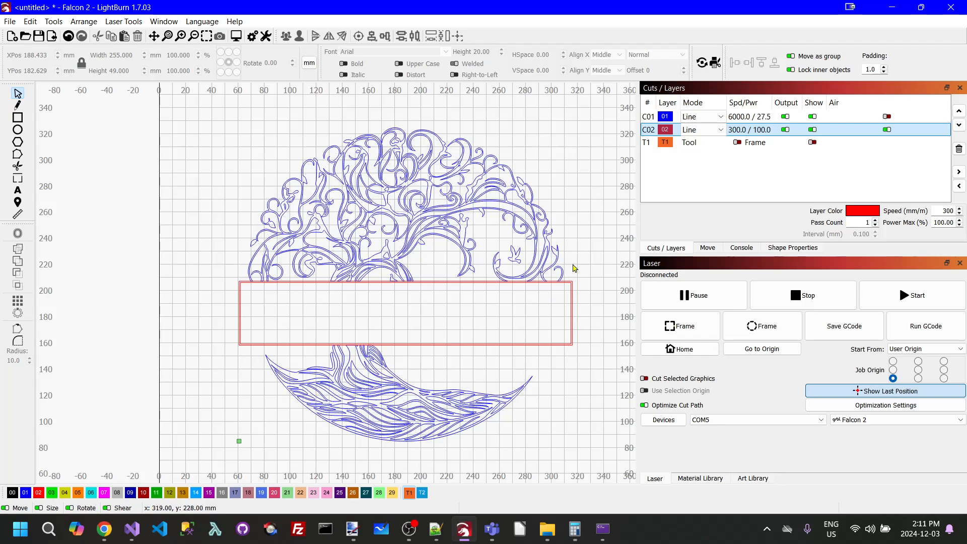
{"action": "left_click", "coordinate": [18, 121]}
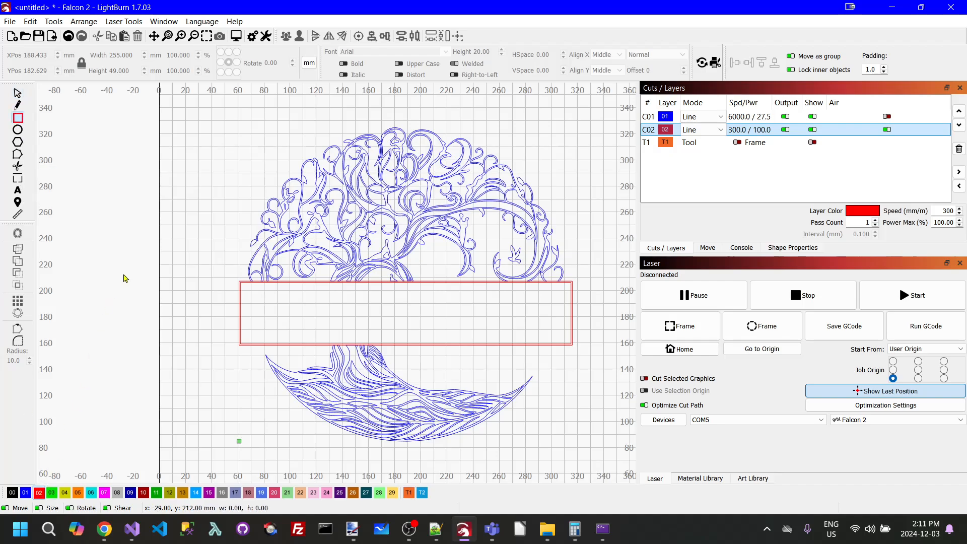
{"action": "mouse_move", "coordinate": [201, 251]}
{"action": "left_mouse_down"}
{"action": "mouse_move", "coordinate": [214, 296]}
{"action": "mouse_move", "coordinate": [212, 345]}
{"action": "left_mouse_up"}
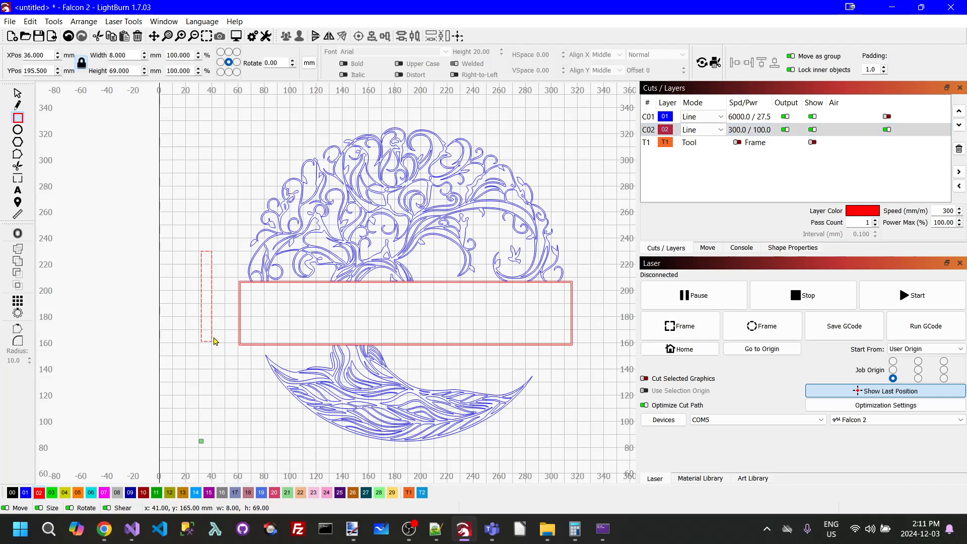
Move the narrow rectangle so it fully covers the double line at the frame's left end, centred at X 58.4, Y 185 mm
{"action": "left_click", "coordinate": [18, 96]}
{"action": "left_click_drag", "start_coordinate": [204, 297], "coordinate": [231, 310]}
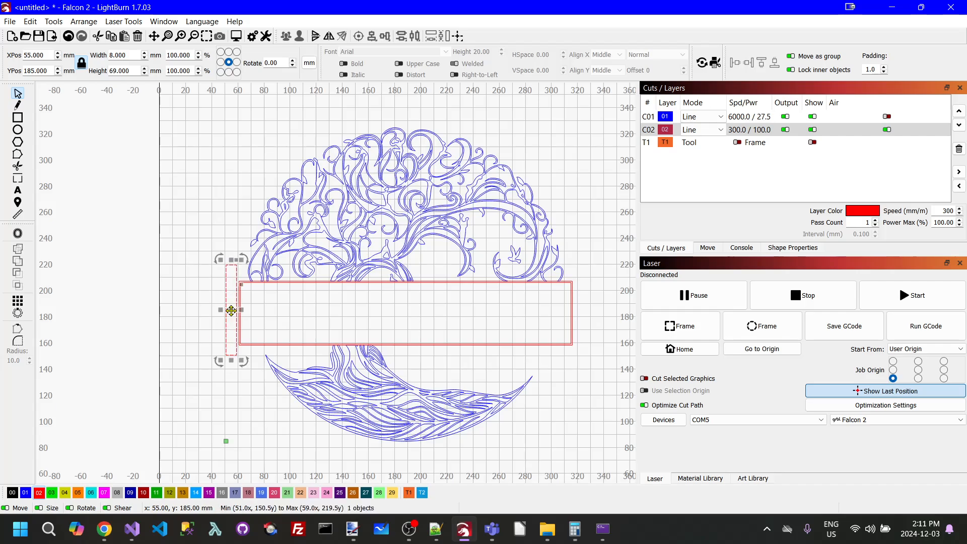
{"action": "scroll", "coordinate": [234, 311], "scroll_direction": "up", "scroll_amount": 4}
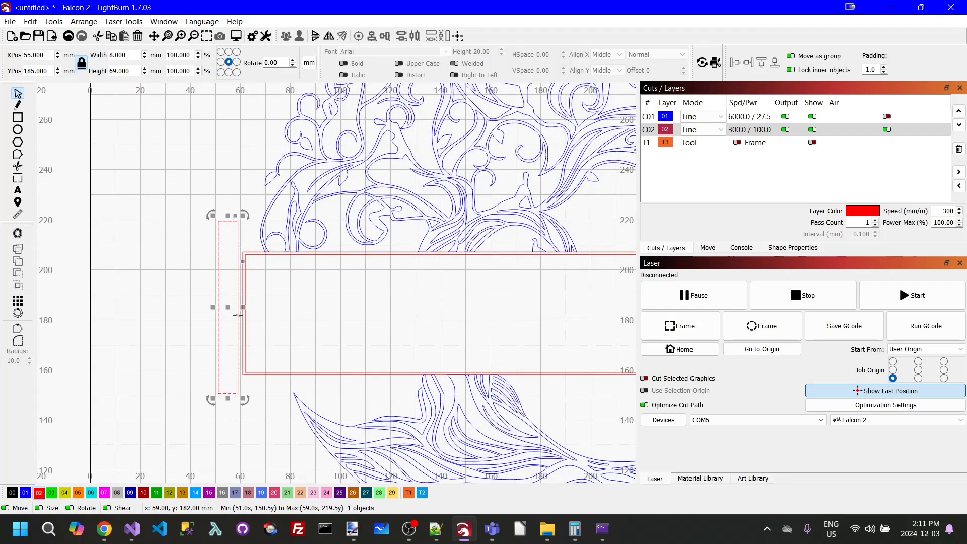
{"action": "key", "text": "Right"}
{"action": "key", "text": "Right"}
{"action": "key", "text": "Right"}
{"action": "key", "text": "Right"}
{"action": "key", "text": "Right"}
{"action": "key", "text": "Right"}
{"action": "key", "text": "Right"}
{"action": "key", "text": "Right"}
{"action": "key", "text": "Right"}
{"action": "key", "text": "Right"}
{"action": "key", "text": "Right"}
{"action": "key", "text": "Right"}
{"action": "key", "text": "Right"}
{"action": "key", "text": "Right"}
{"action": "key", "text": "Right"}
{"action": "key", "text": "Right"}
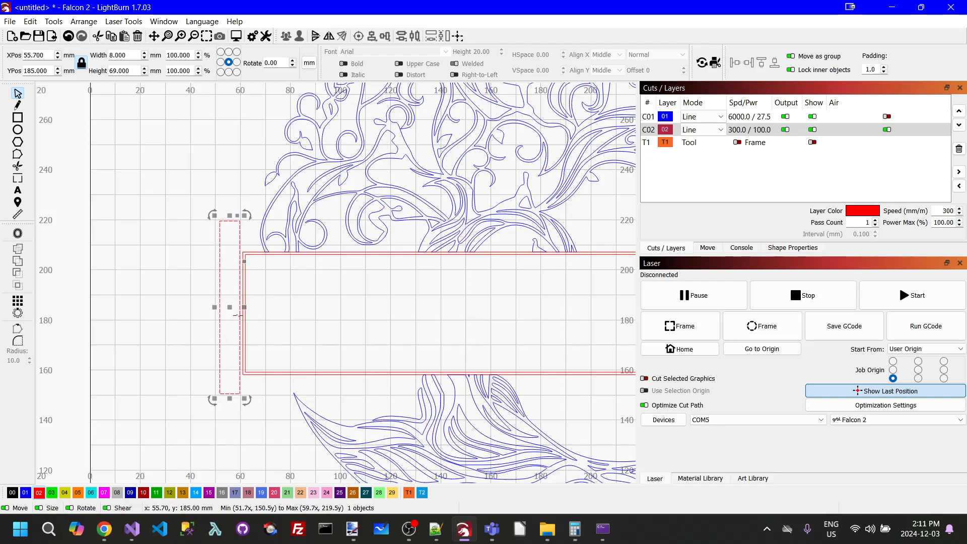
{"action": "key", "text": "Right"}
{"action": "key", "text": "Right"}
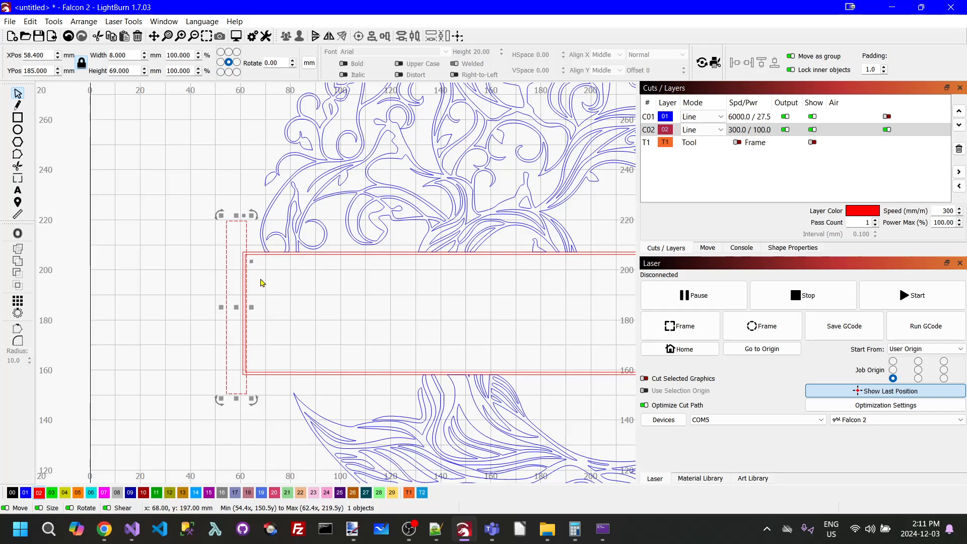
{"action": "left_click", "coordinate": [207, 311]}
Duplicate the narrow rectangle and move the copy horizontally over the frame's right end, to X 318.4 mm
{"action": "scroll", "coordinate": [401, 296], "scroll_direction": "down", "scroll_amount": 2}
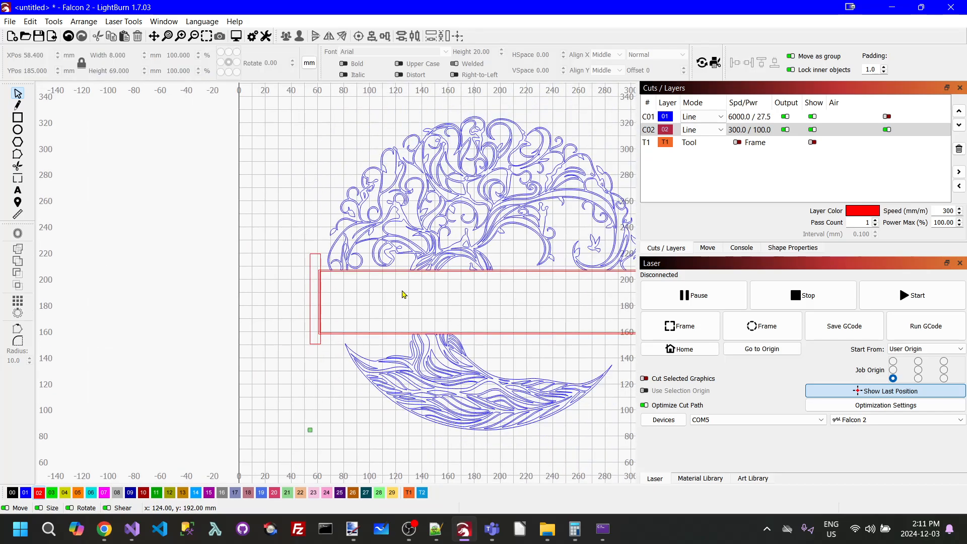
{"action": "left_click", "coordinate": [207, 38]}
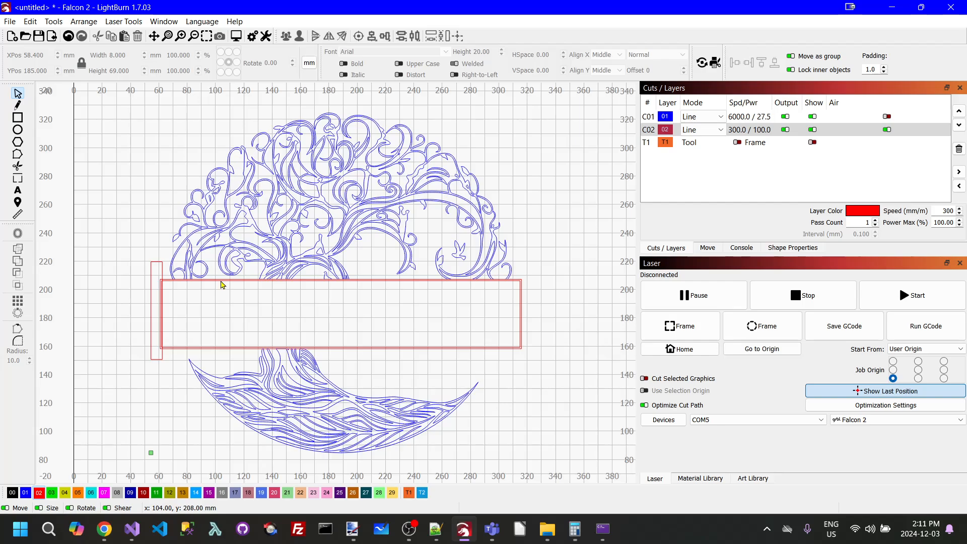
{"action": "left_click", "coordinate": [159, 266]}
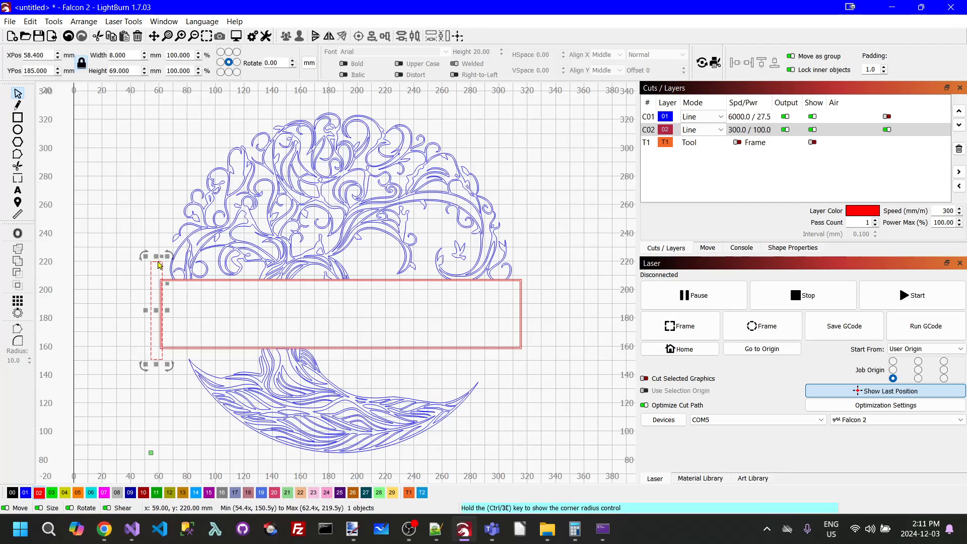
{"action": "right_click", "coordinate": [159, 265]}
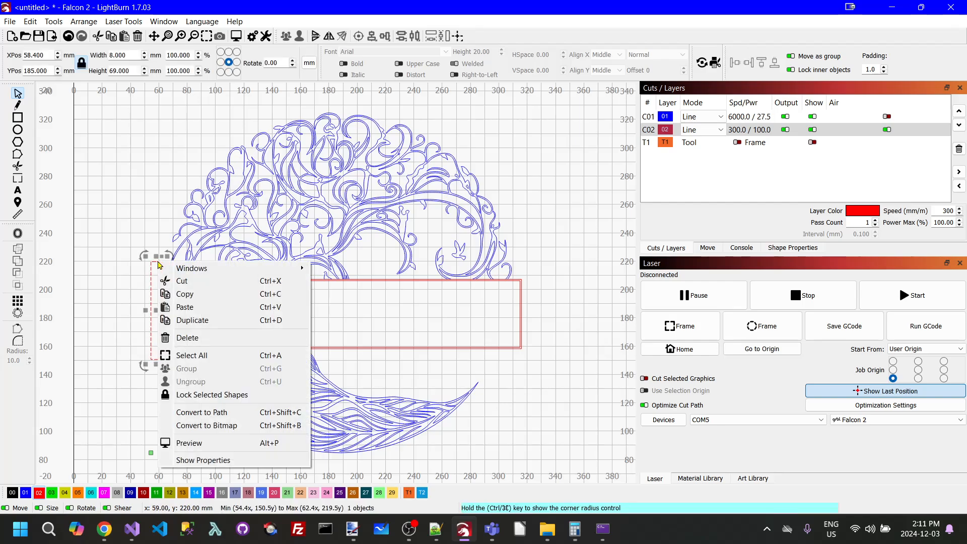
{"action": "left_click", "coordinate": [194, 321]}
{"action": "key", "text": "Right"}
{"action": "key", "text": "Right"}
{"action": "key", "text": "Right"}
{"action": "key", "text": "Right"}
{"action": "key", "text": "Right"}
{"action": "key", "text": "Right"}
{"action": "key", "text": "Right"}
{"action": "key", "text": "Right"}
{"action": "key", "text": "Right"}
{"action": "key", "text": "Right"}
{"action": "key", "text": "Right"}
{"action": "key", "text": "Right"}
{"action": "key", "text": "Right"}
{"action": "key", "text": "Right"}
{"action": "key", "text": "Right"}
{"action": "key", "text": "Right"}
{"action": "key", "text": "Right"}
{"action": "key", "text": "Right"}
{"action": "key", "text": "Right"}
{"action": "key", "text": "Right"}
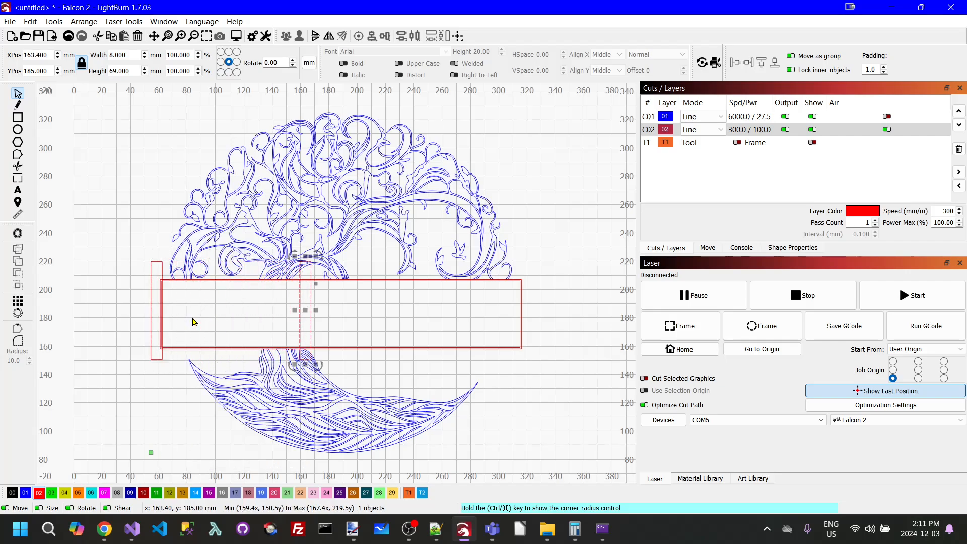
{"action": "key", "text": "Right"}
{"action": "key", "text": "Right"}
{"action": "key", "text": "Right"}
{"action": "key", "text": "Right"}
{"action": "key", "text": "Right"}
{"action": "key", "text": "Right"}
{"action": "key", "text": "Right"}
{"action": "key", "text": "Right"}
{"action": "key", "text": "Right"}
{"action": "key", "text": "Right"}
{"action": "key", "text": "Right"}
{"action": "key", "text": "Right"}
{"action": "key", "text": "Right"}
{"action": "key", "text": "Right"}
{"action": "key", "text": "Right"}
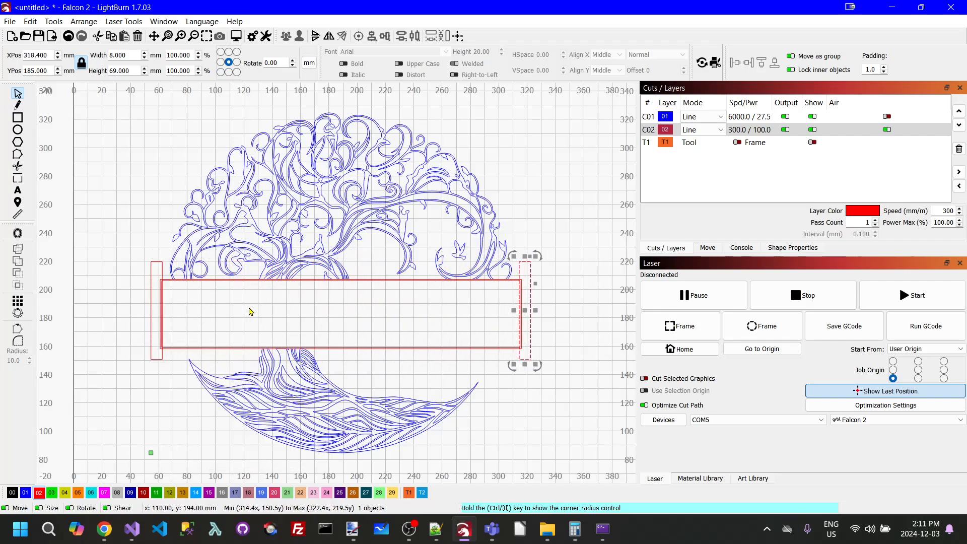
{"action": "scroll", "coordinate": [519, 286], "scroll_direction": "up", "scroll_amount": 4}
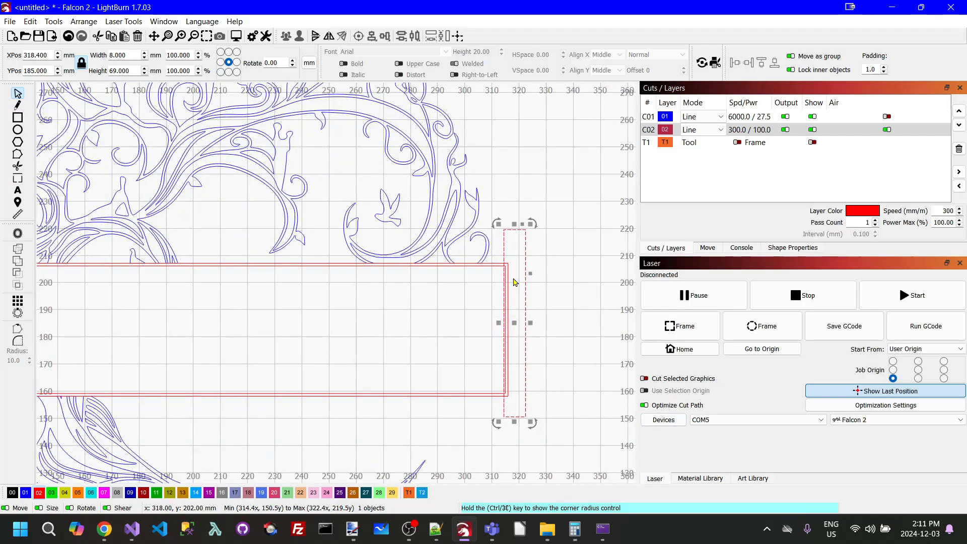
Group the two narrow rectangles at the ends of the frame
{"action": "scroll", "coordinate": [515, 282], "scroll_direction": "down", "scroll_amount": 5}
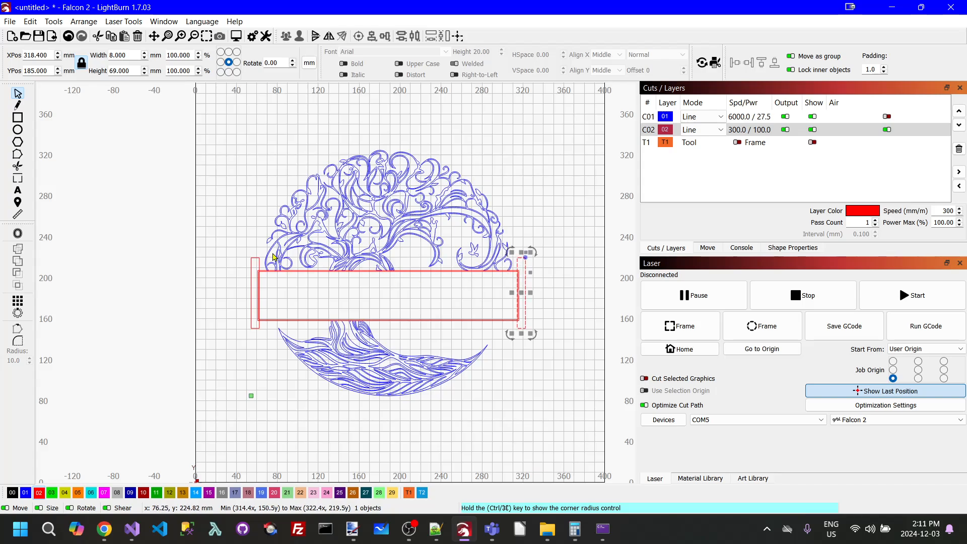
{"action": "left_click", "coordinate": [254, 260], "text": "shift"}
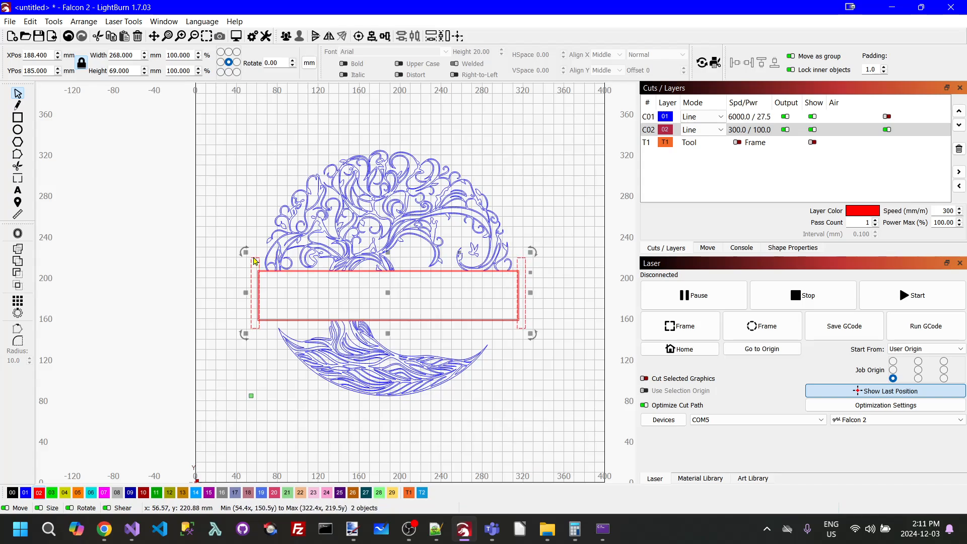
{"action": "right_click", "coordinate": [255, 260]}
{"action": "left_click", "coordinate": [284, 364]}
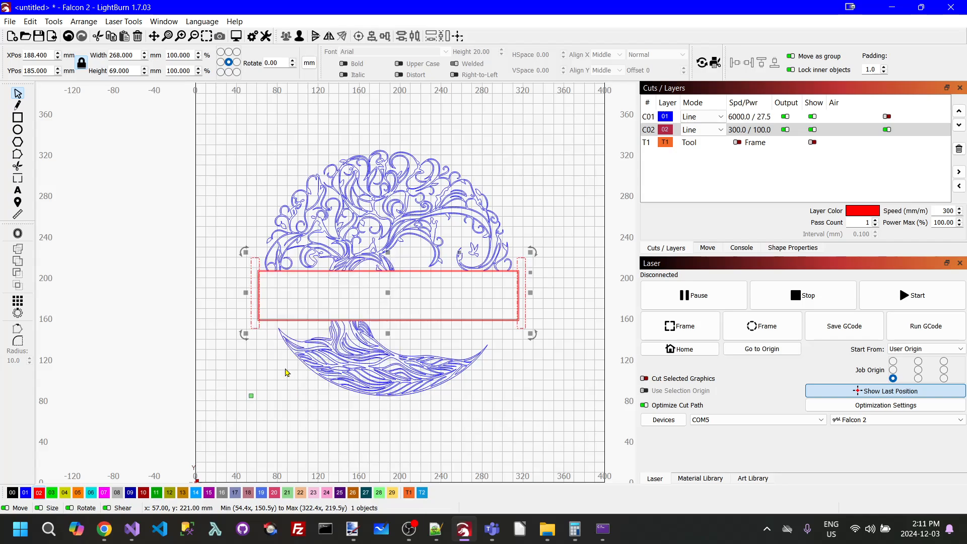
{"action": "left_click", "coordinate": [535, 298]}
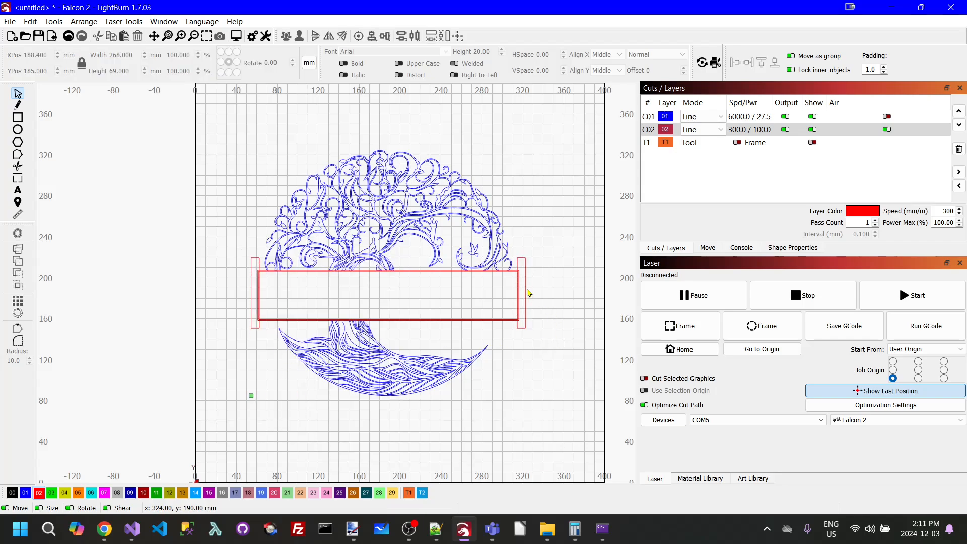
Subtract the grouped narrow rectangles from the nested frame with the Boolean Assistant's B - A operation
{"action": "left_click", "coordinate": [523, 301]}
{"action": "left_click", "coordinate": [474, 319], "text": "shift"}
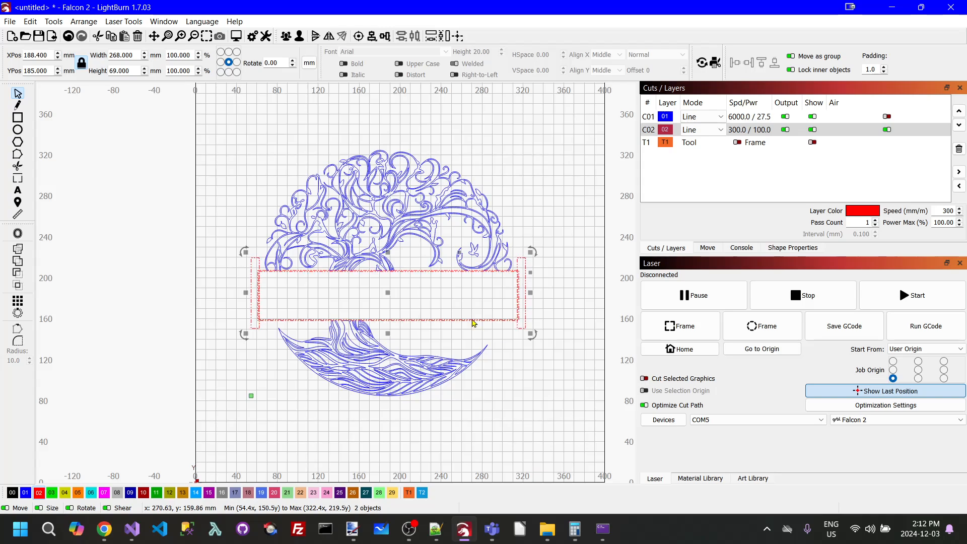
{"action": "left_click", "coordinate": [54, 22]}
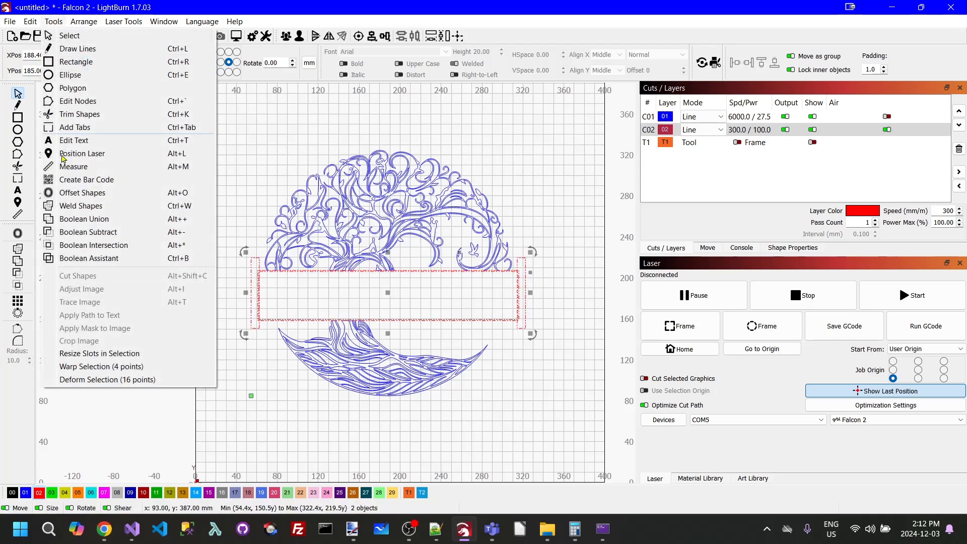
{"action": "left_click", "coordinate": [84, 257]}
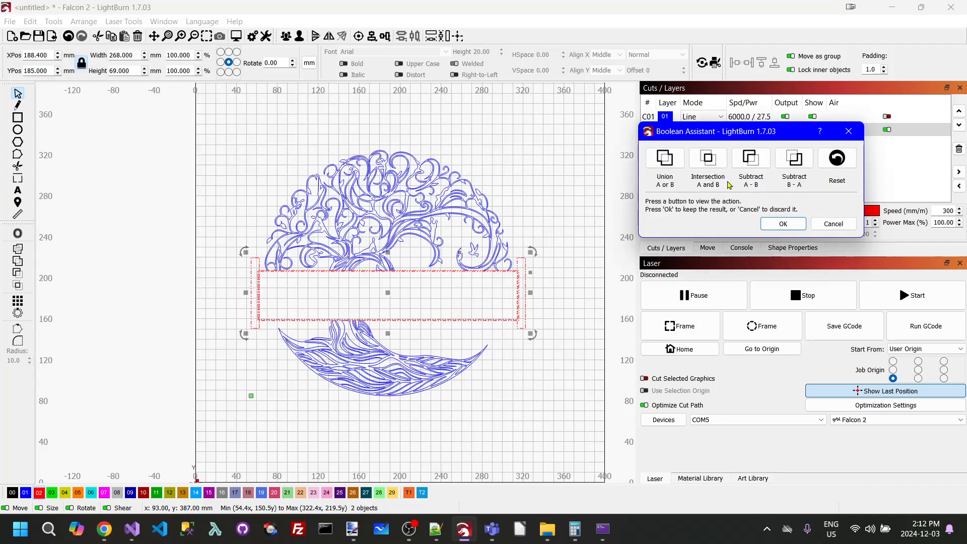
{"action": "left_click", "coordinate": [792, 163]}
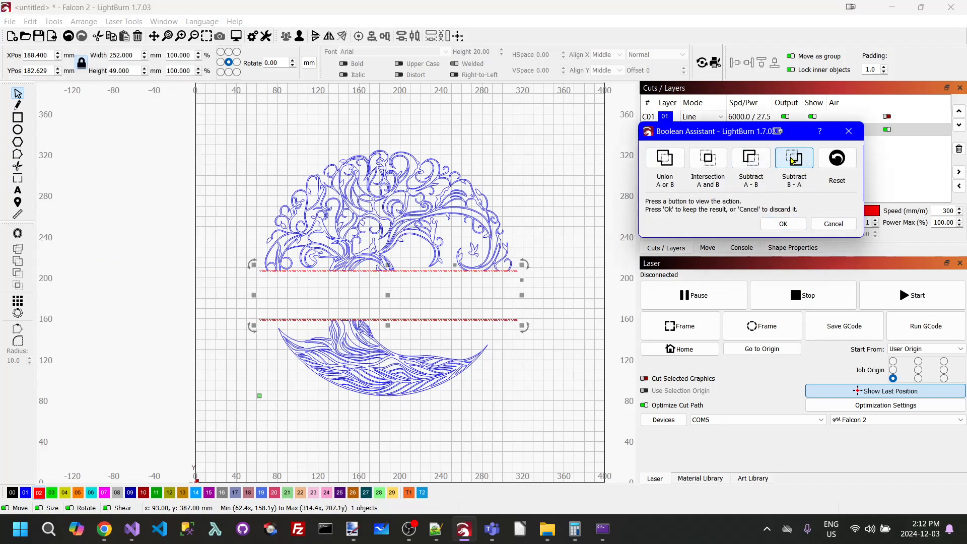
{"action": "left_click", "coordinate": [783, 224]}
Set layers 02 and 01 to Fill mode and turn on Show for tool layer T1
{"action": "left_click", "coordinate": [715, 130]}
{"action": "left_click", "coordinate": [716, 130]}
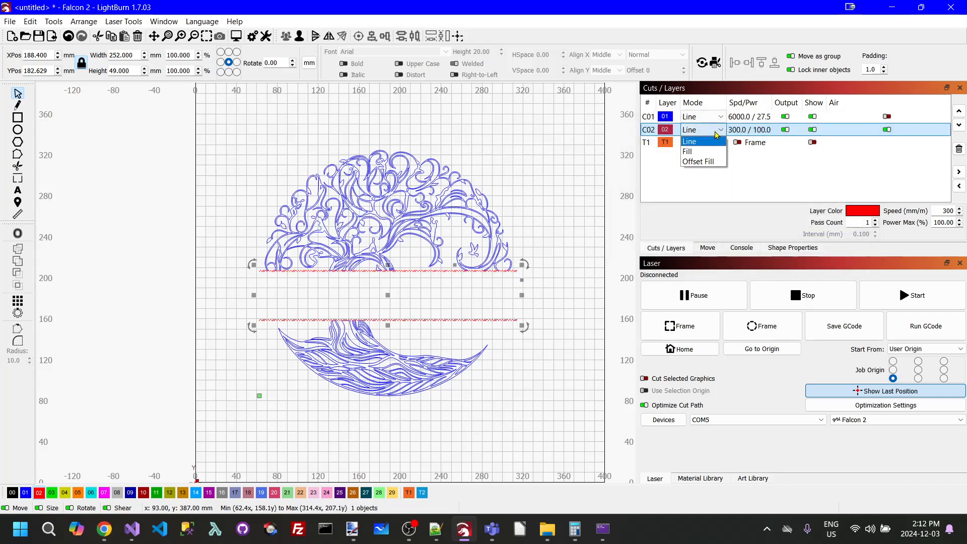
{"action": "left_click", "coordinate": [692, 151]}
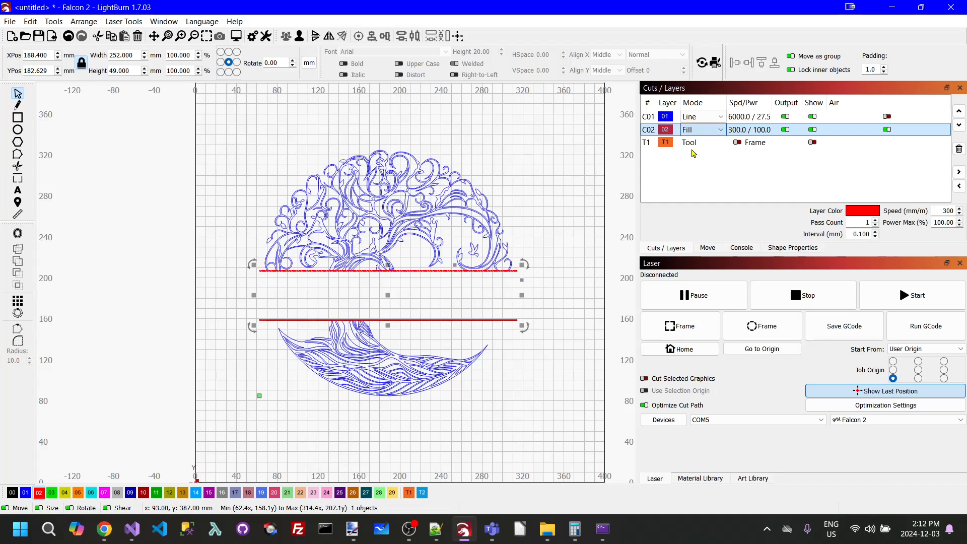
{"action": "left_click", "coordinate": [720, 117]}
{"action": "left_click", "coordinate": [695, 136]}
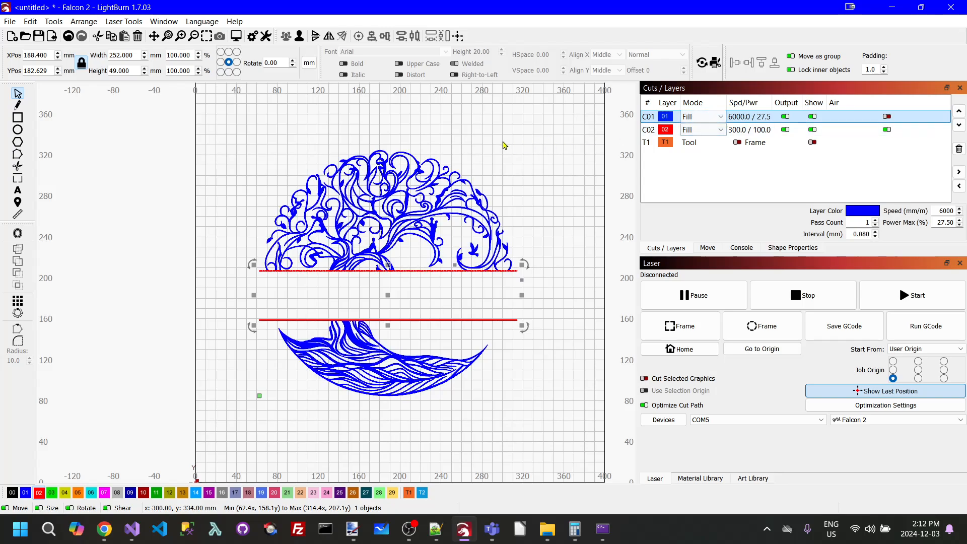
{"action": "left_click", "coordinate": [503, 145]}
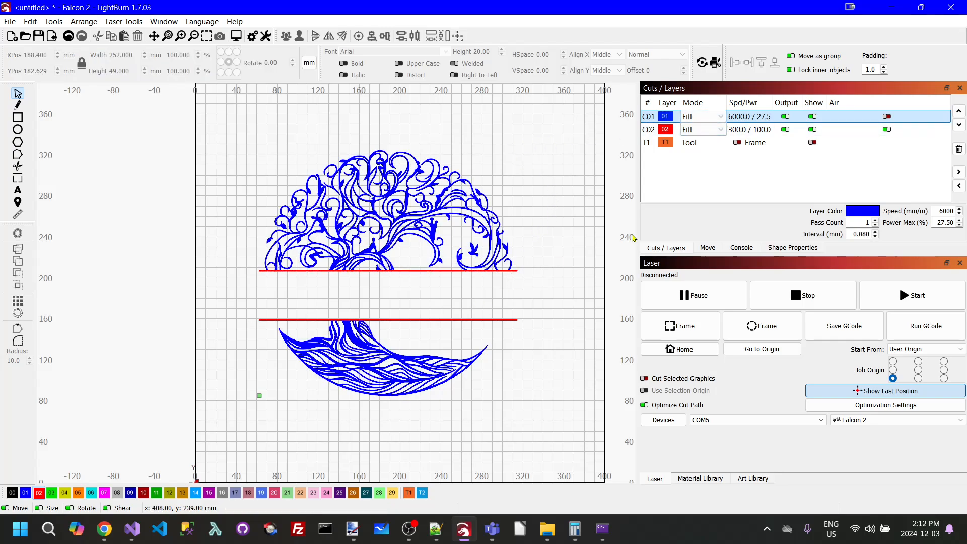
{"action": "left_click", "coordinate": [811, 143]}
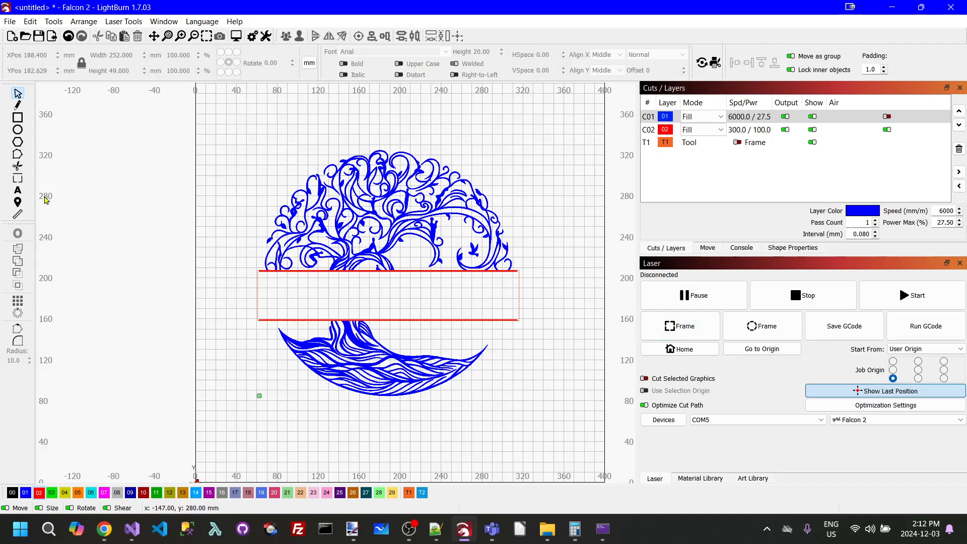
Add the text "Lastname" in Arial on red layer 02 and position it below the tree
{"action": "left_click", "coordinate": [19, 190]}
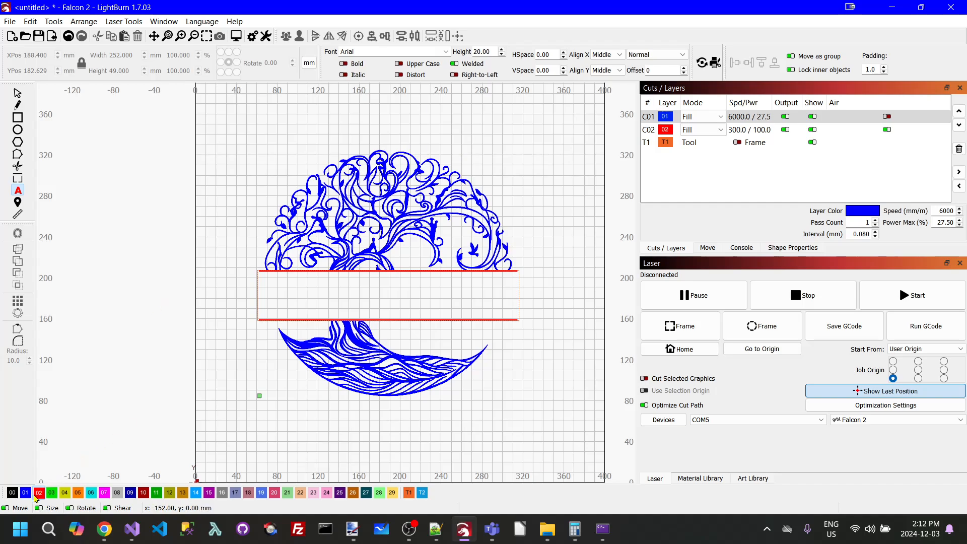
{"action": "left_click", "coordinate": [301, 439]}
{"action": "type", "text": "Lastname"}
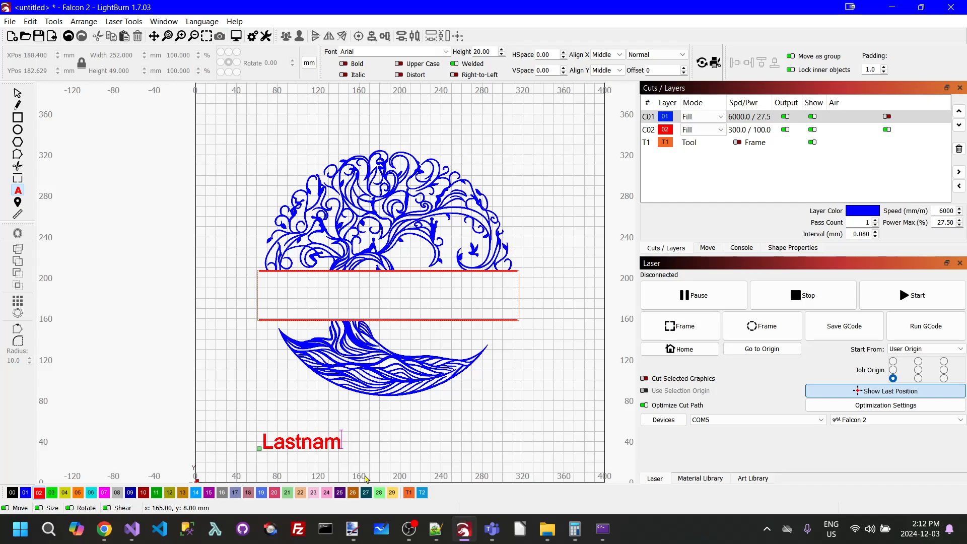
{"action": "left_click", "coordinate": [18, 94]}
{"action": "left_click_drag", "start_coordinate": [304, 446], "coordinate": [414, 436]}
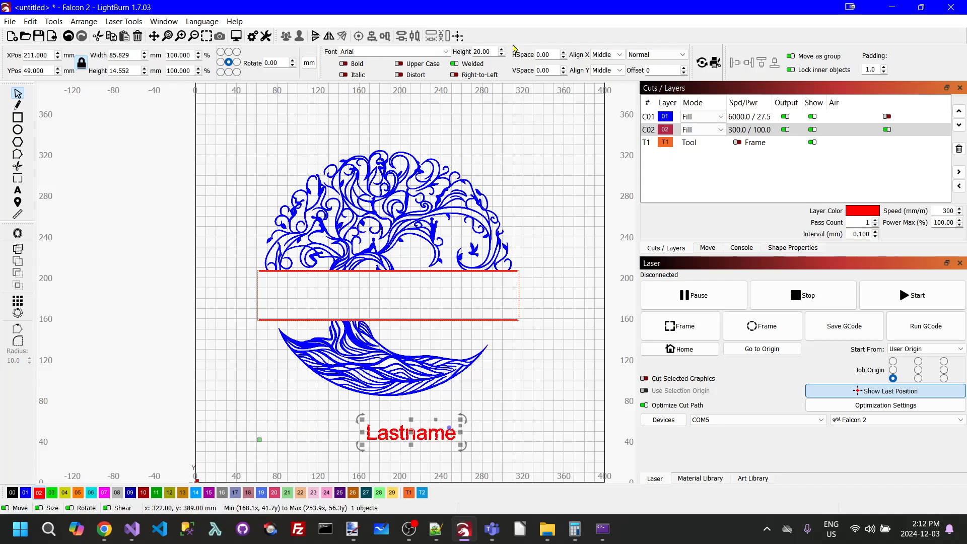
Set the text height to 30 mm and move the text into the gap across the tree
{"action": "left_click", "coordinate": [501, 50]}
{"action": "left_click", "coordinate": [501, 49]}
{"action": "left_click", "coordinate": [502, 50]}
{"action": "left_click", "coordinate": [501, 49]}
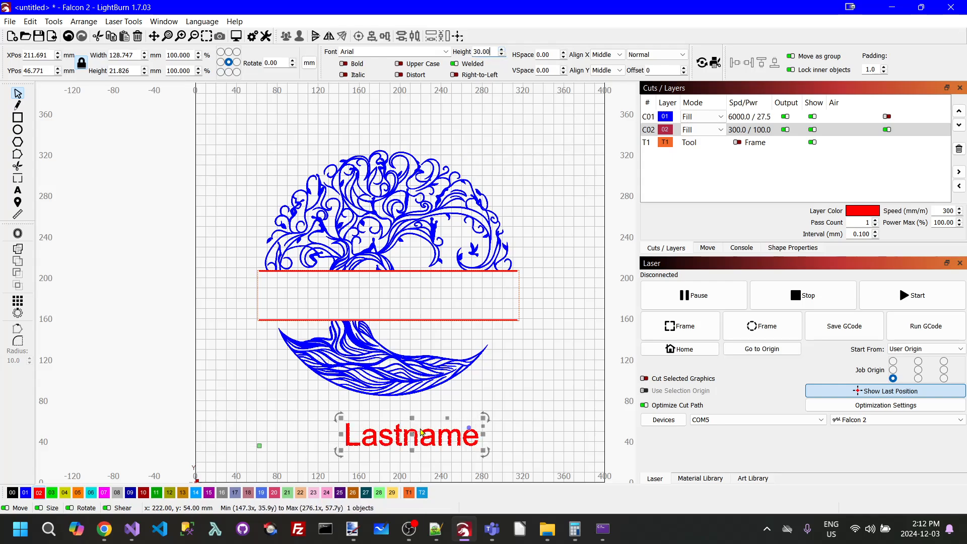
{"action": "left_click_drag", "start_coordinate": [413, 432], "coordinate": [376, 301]}
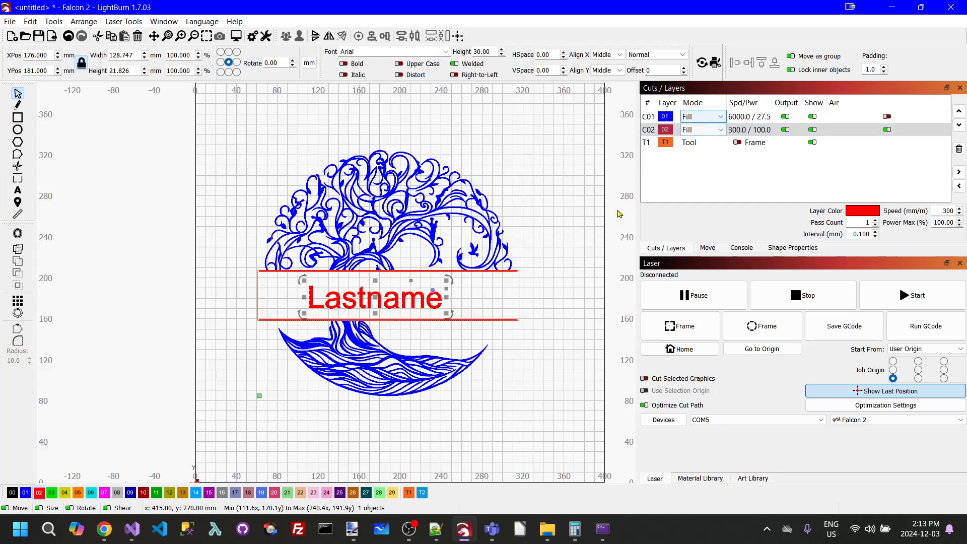
Center the "Lastname" text horizontally and vertically within the T1 guide rectangle
{"action": "left_click", "coordinate": [519, 296], "text": "shift"}
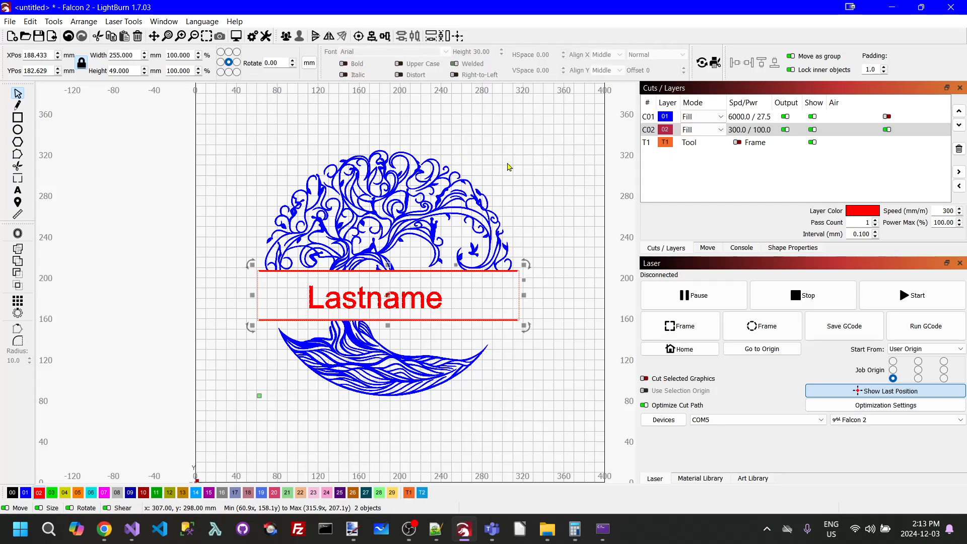
{"action": "left_click", "coordinate": [359, 37]}
{"action": "left_click", "coordinate": [554, 162]}
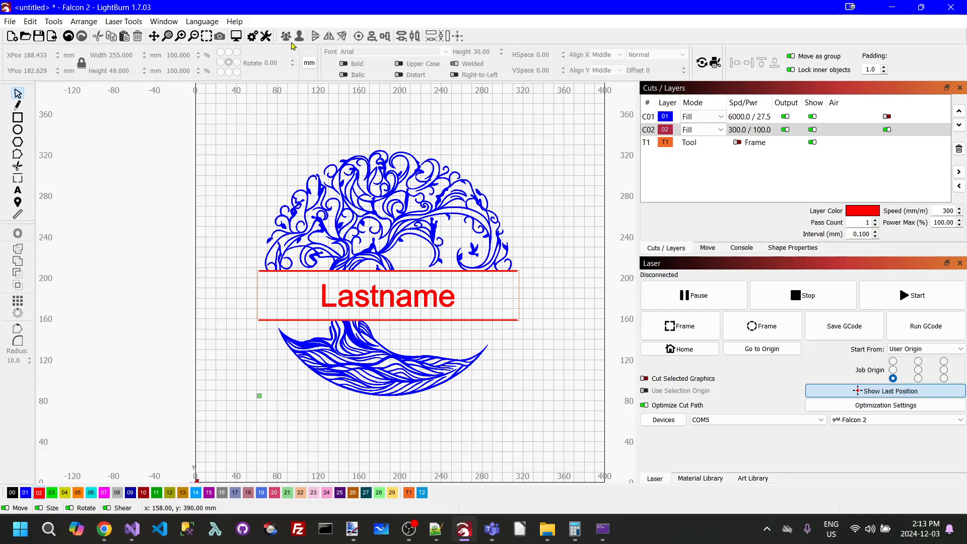
Preview the finished split tree engraving with its border lines and text
{"action": "left_click", "coordinate": [236, 37]}
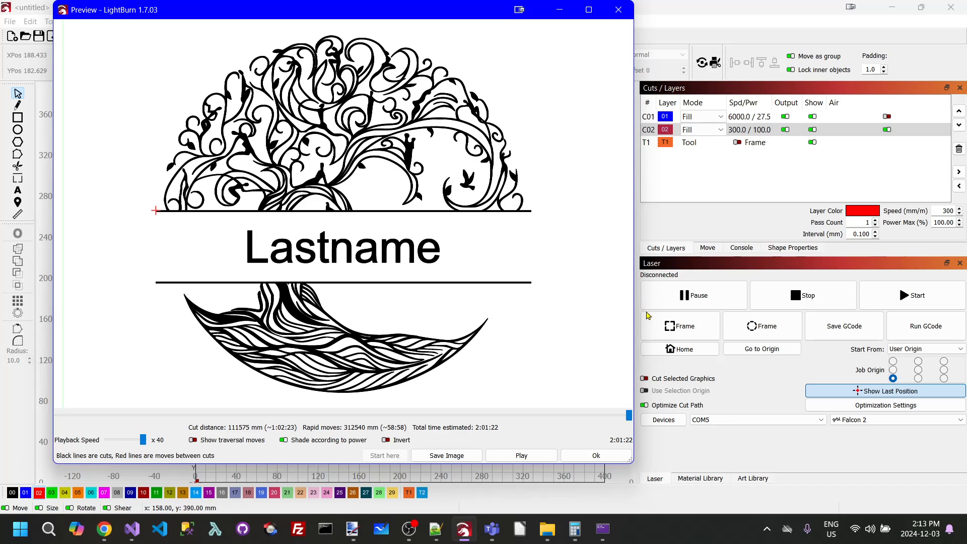
{"action": "left_click", "coordinate": [596, 455]}
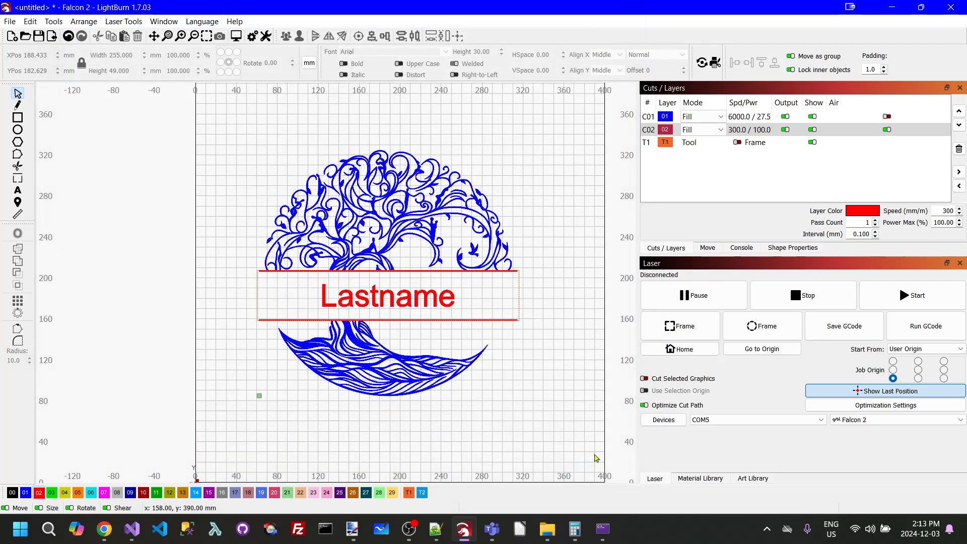